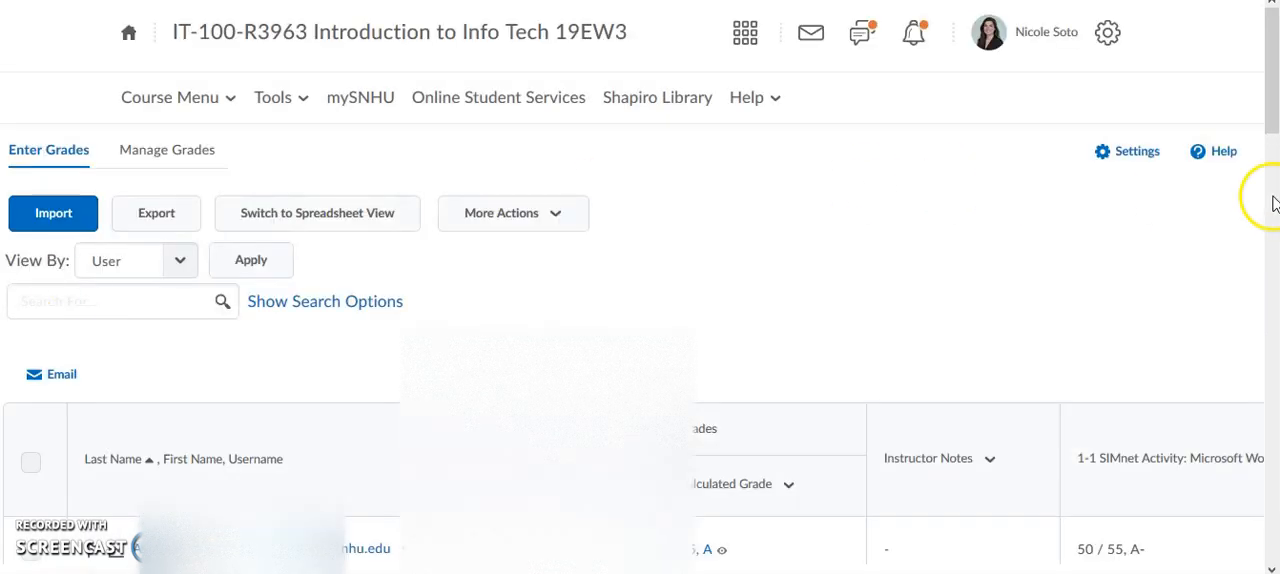
- Open the third listed student's 1-2 Discussion submission for assessment from the gradebook and move its window higher on the screen
left_click_drag(1272, 128, 1274, 194)
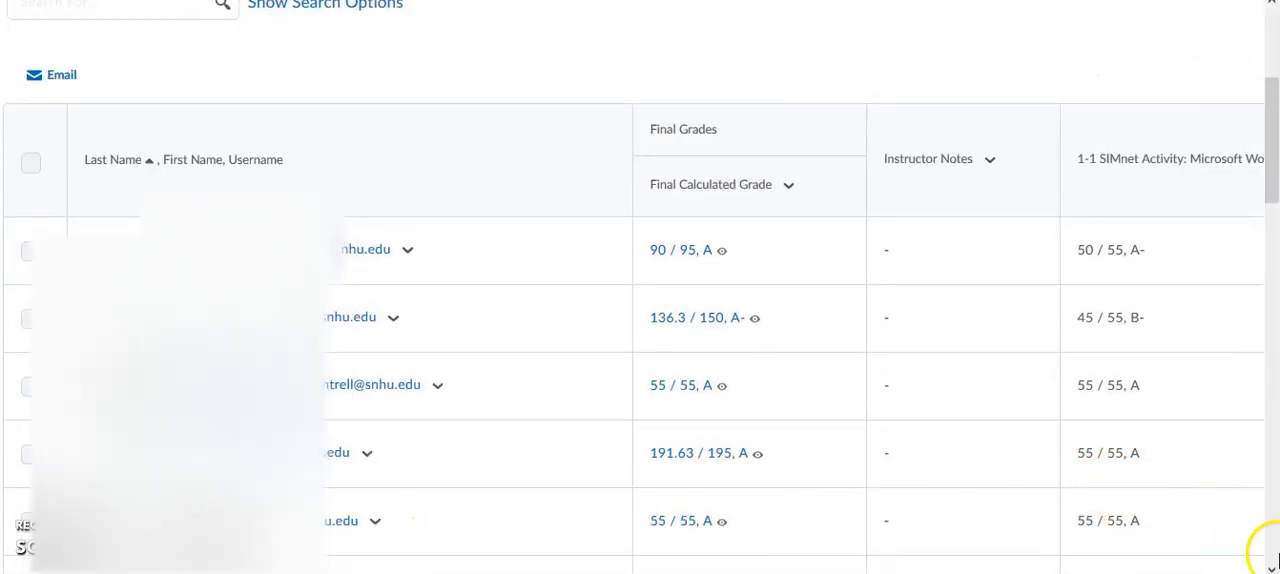
scroll(640, 340, "right", 2)
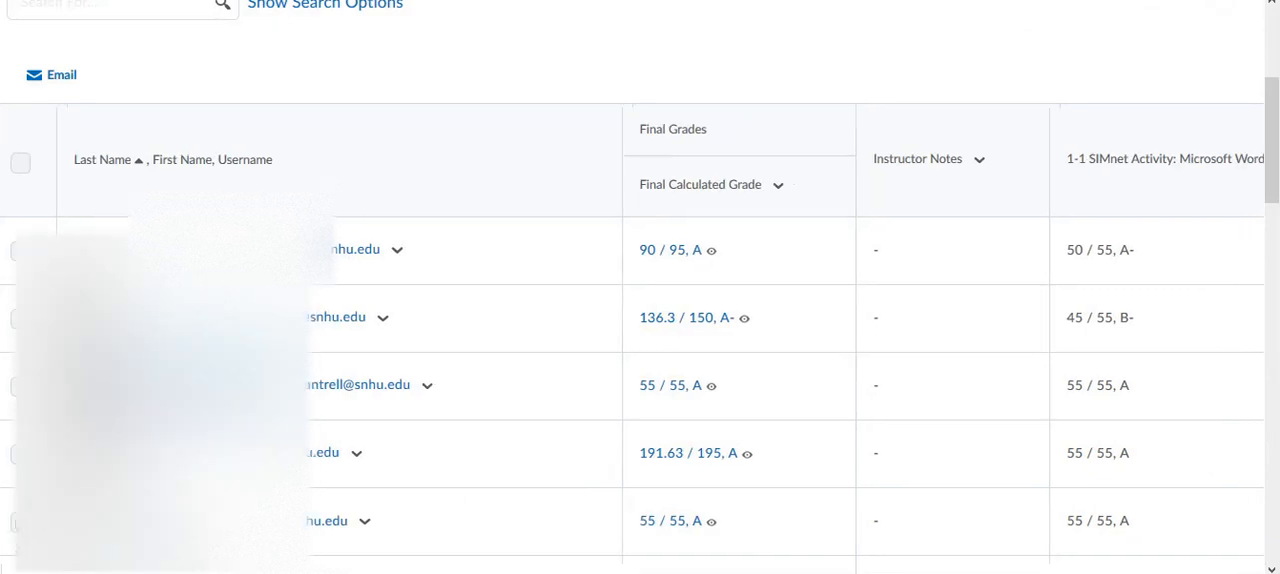
scroll(900, 340, "right", 4)
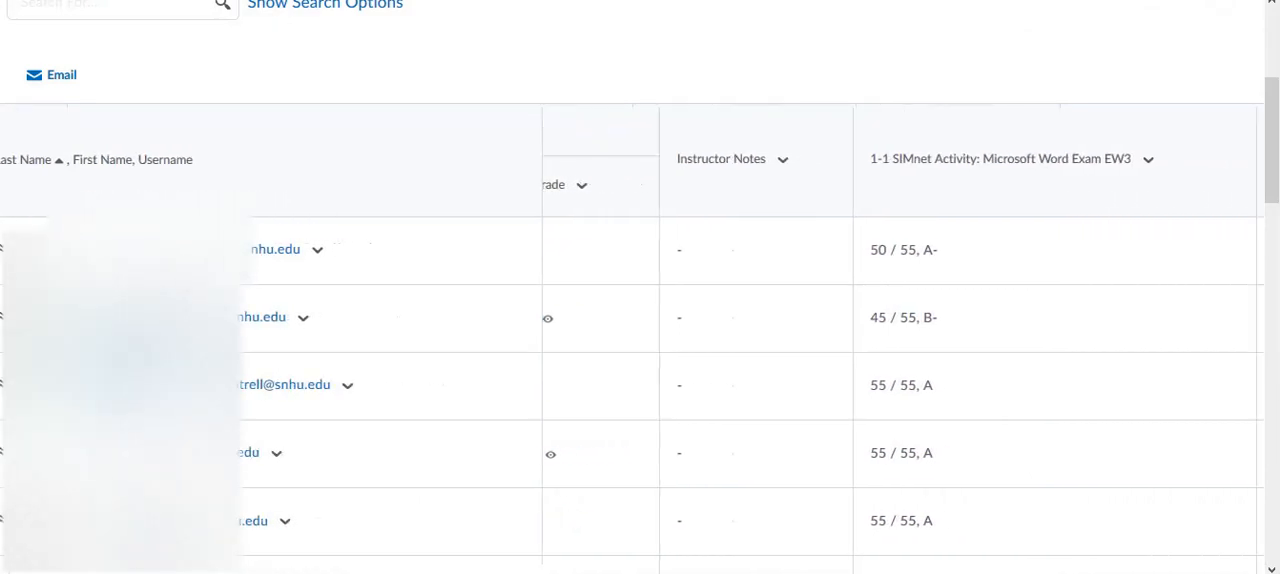
scroll(900, 340, "right", 5)
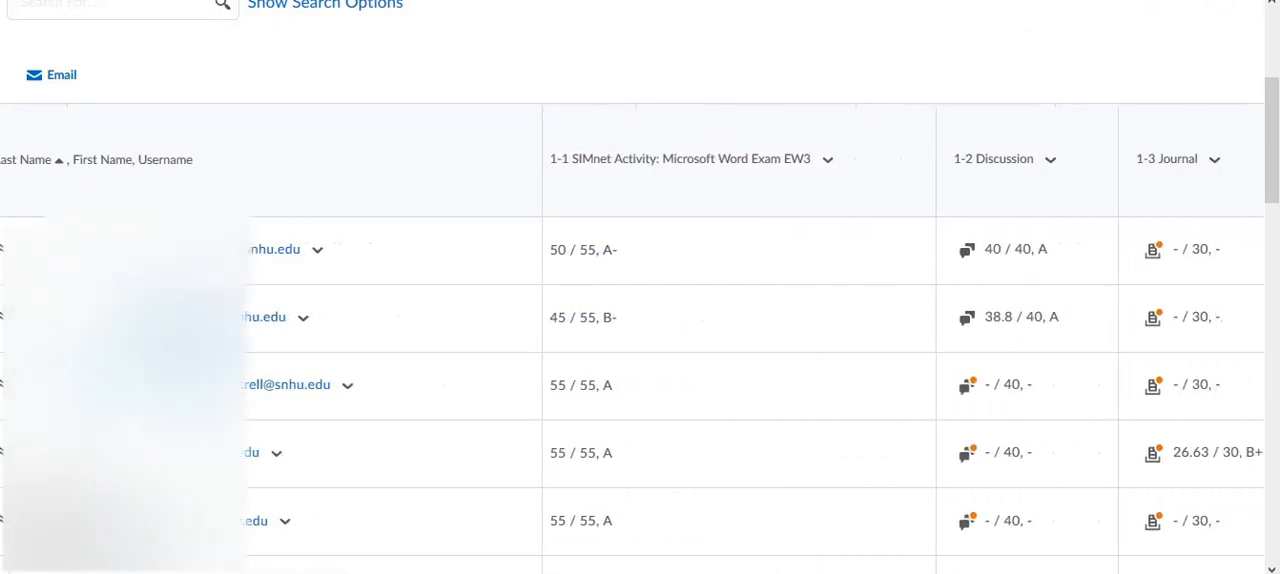
scroll(903, 341, "right", 2)
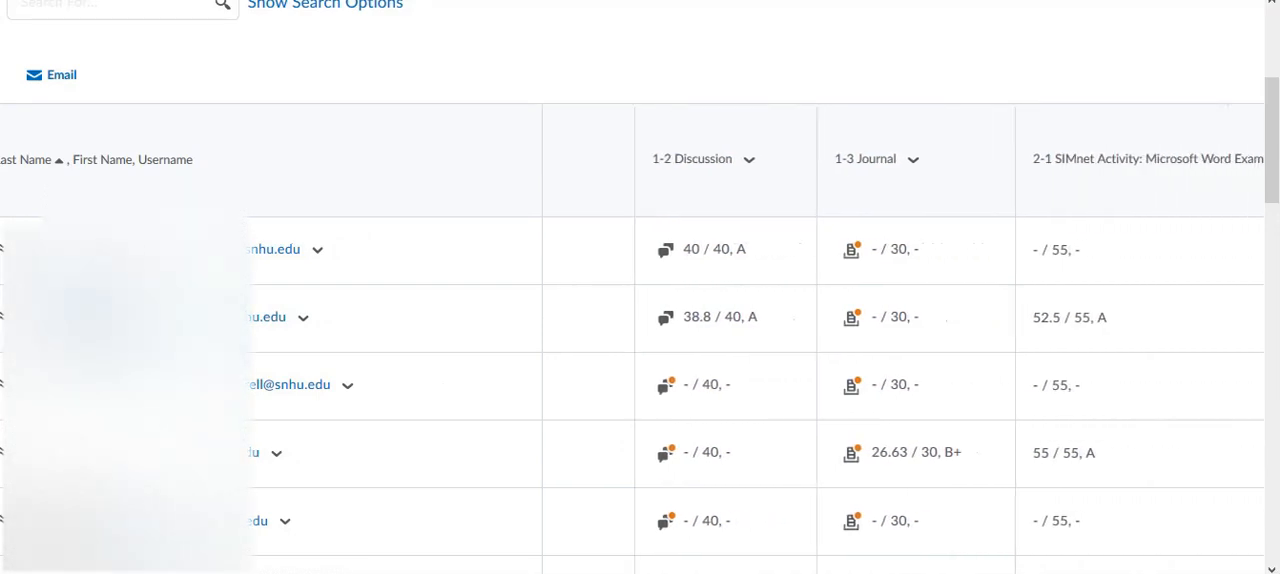
left_click(748, 163)
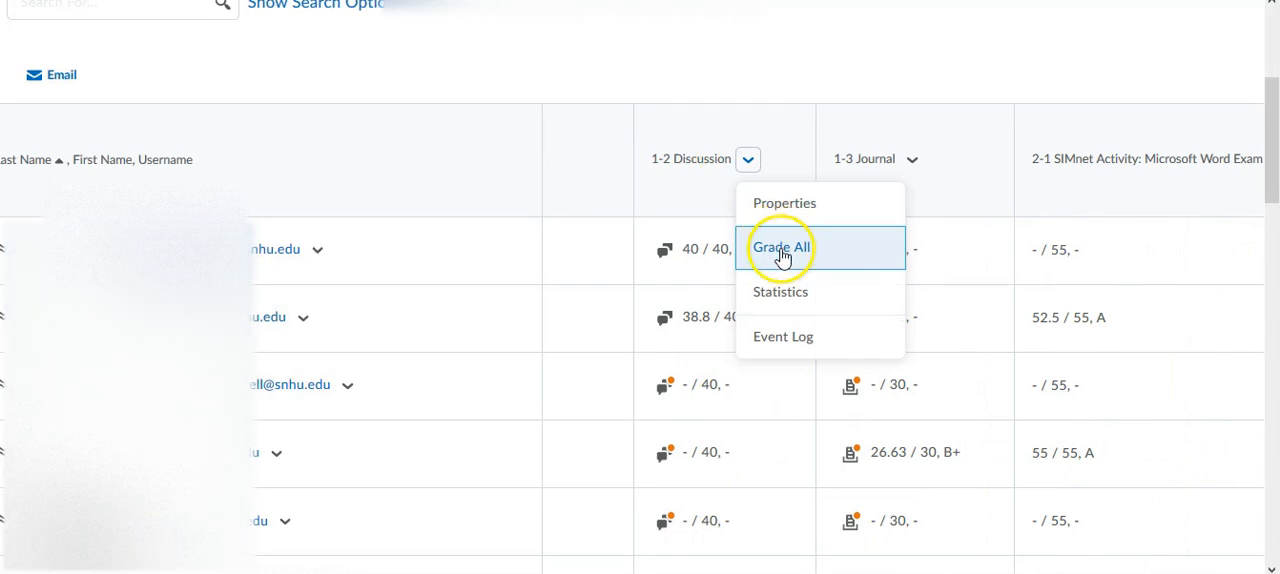
left_click(720, 86)
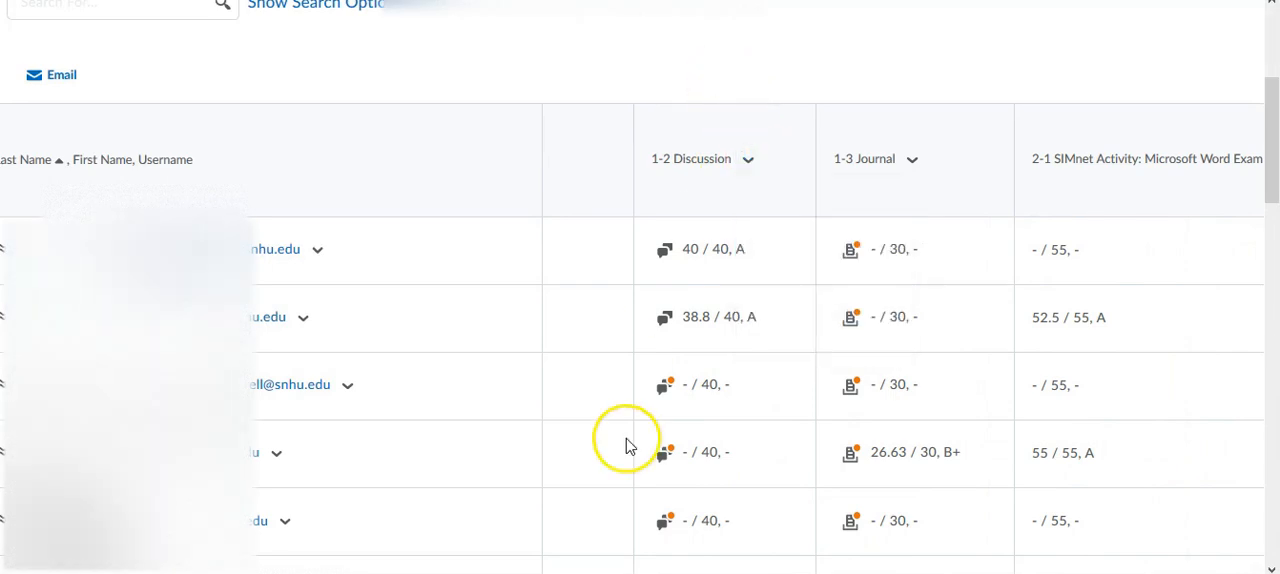
left_click(665, 389)
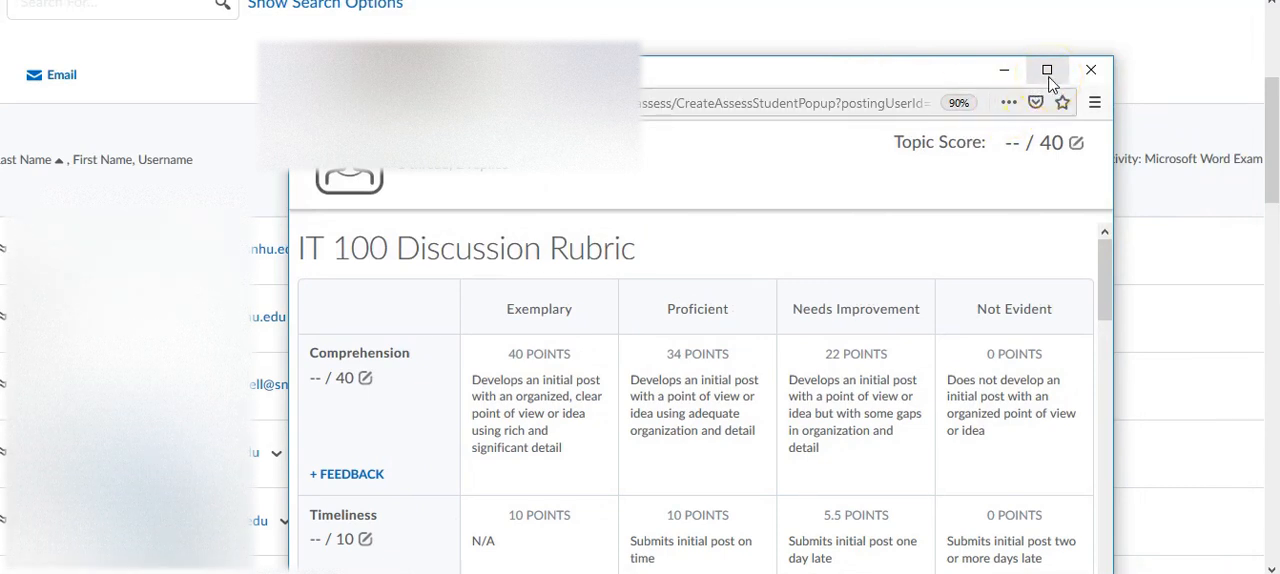
left_click_drag(910, 80, 912, 28)
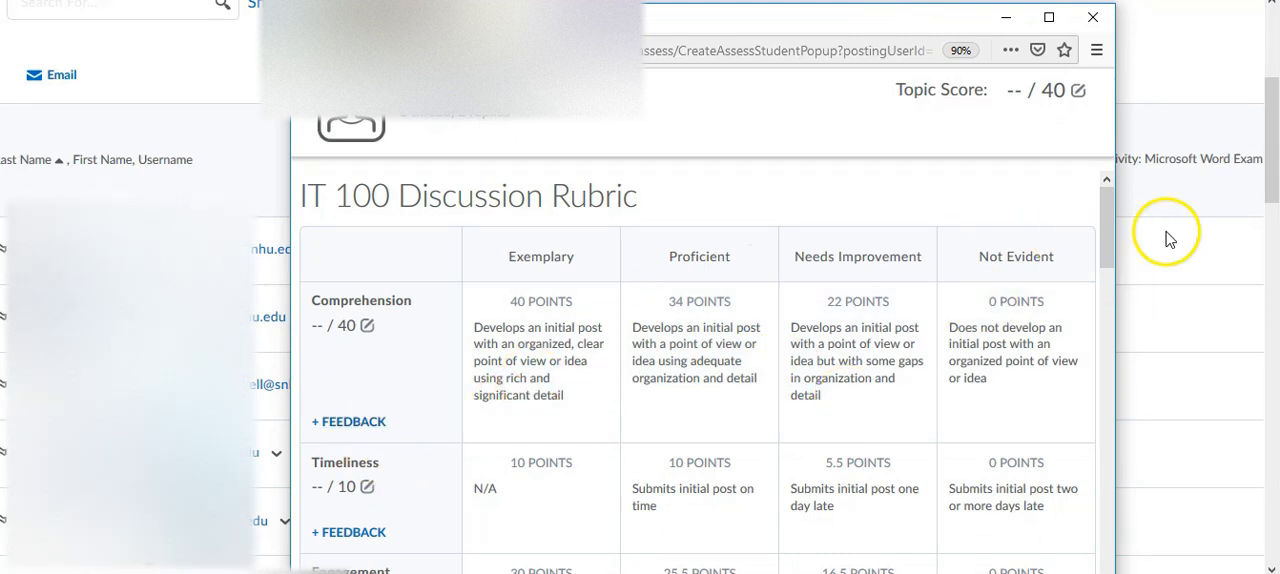
- Review the student's discussion posts, the general feedback area and the IT 100 Discussion Rubric criteria
left_click_drag(1106, 217, 1136, 483)
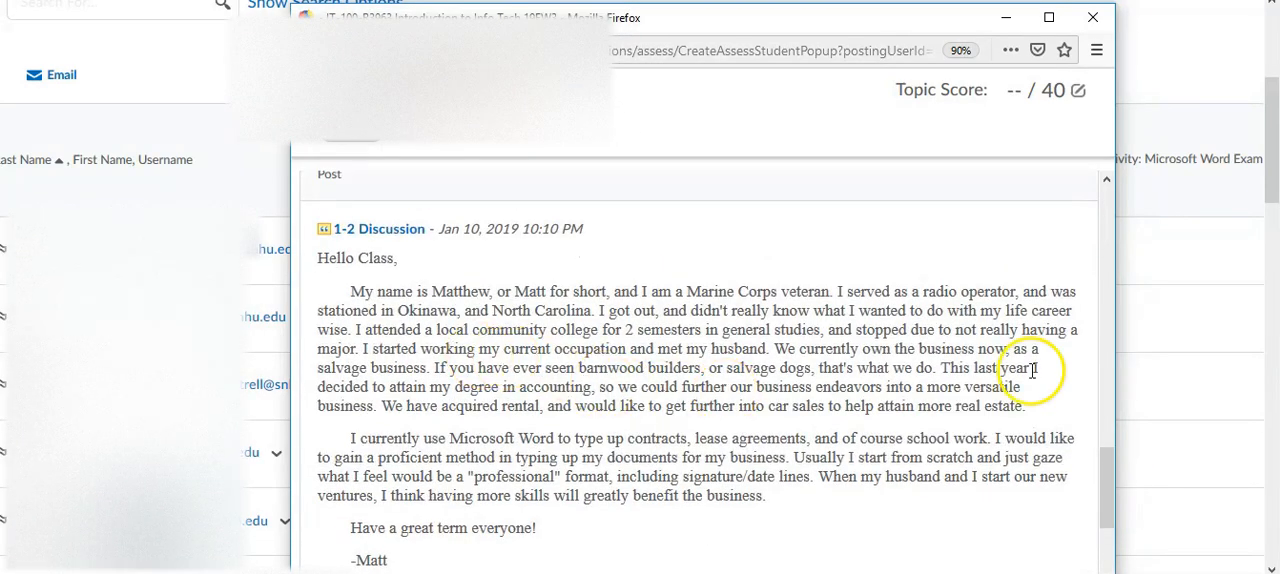
left_click_drag(1108, 487, 1111, 549)
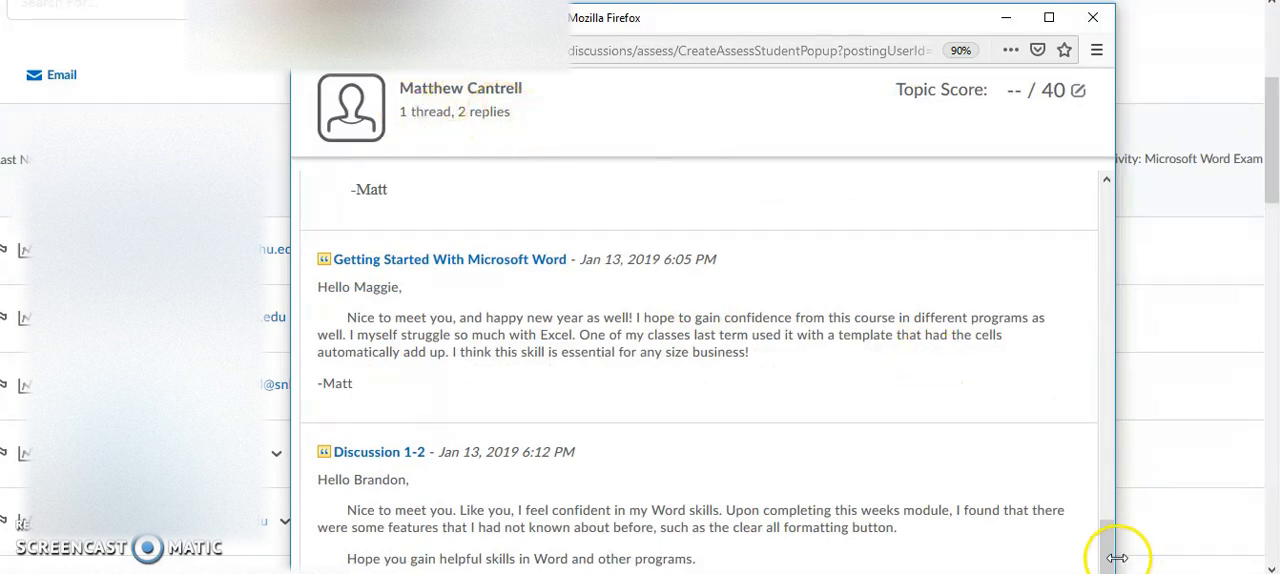
left_click_drag(1108, 556, 1109, 381)
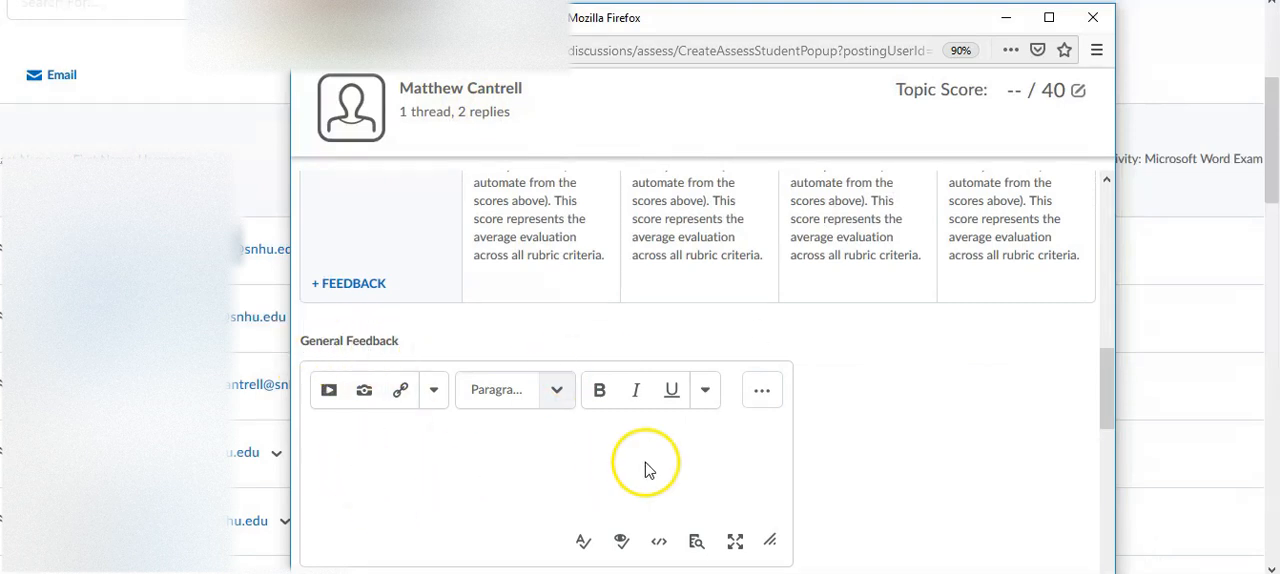
left_click(493, 452)
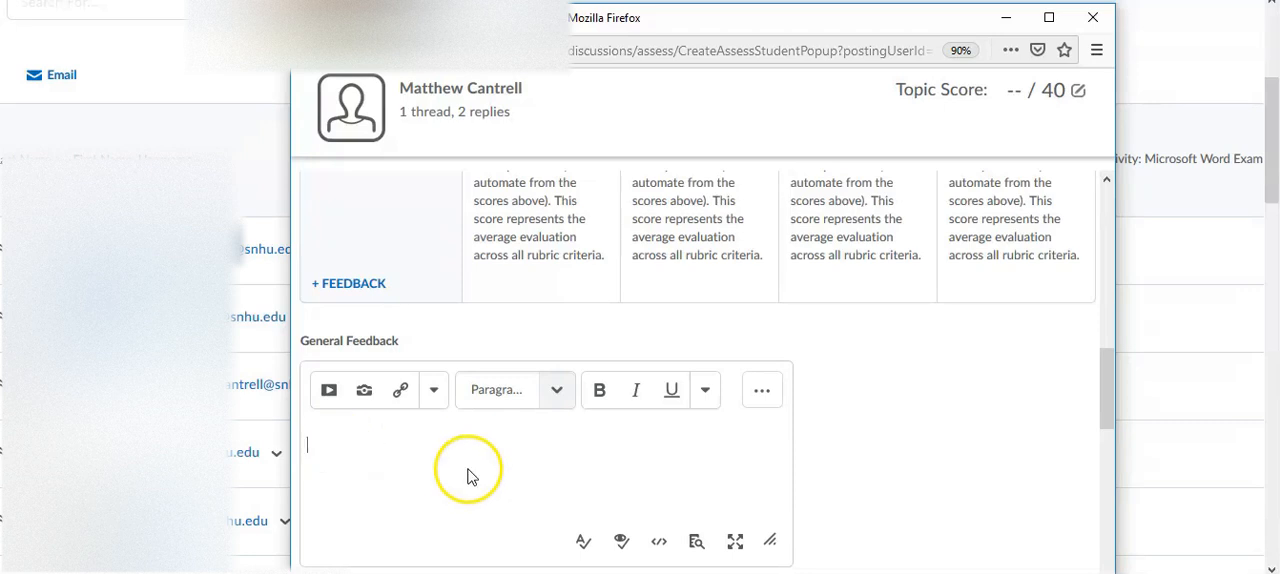
left_click_drag(1108, 400, 1108, 310)
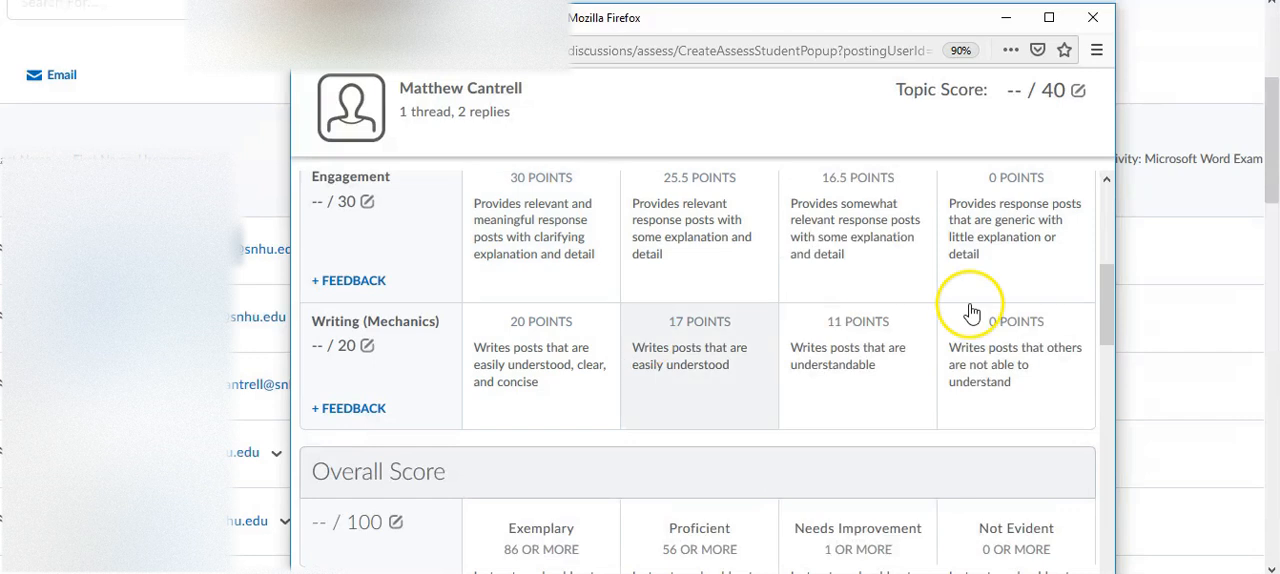
left_click_drag(1113, 312, 1115, 209)
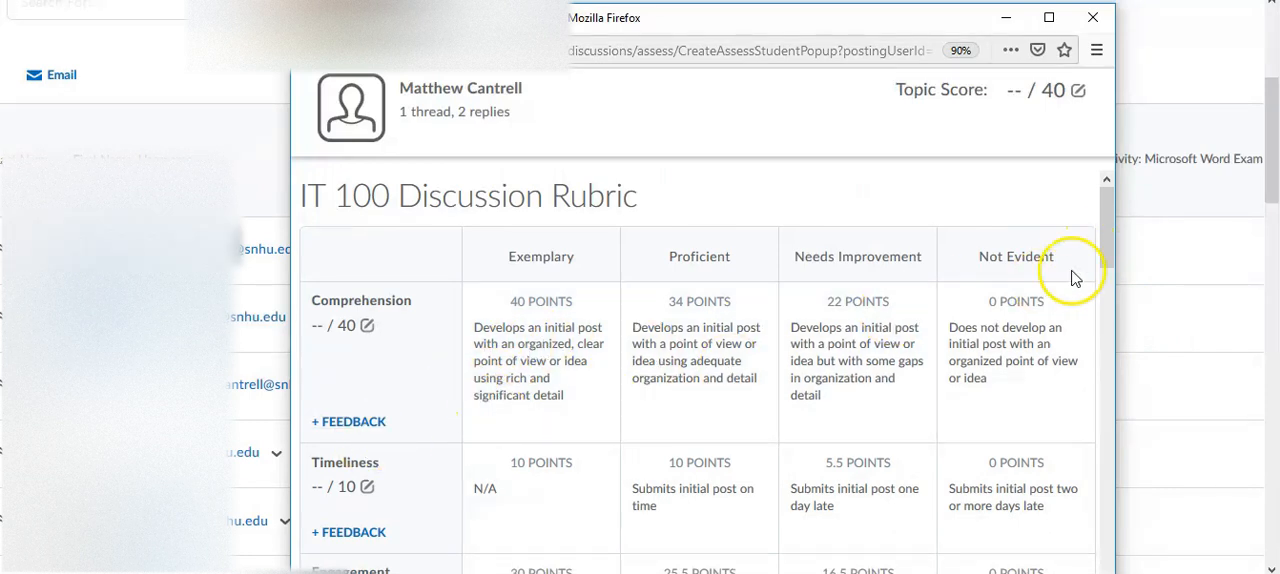
left_click_drag(1104, 254, 1090, 435)
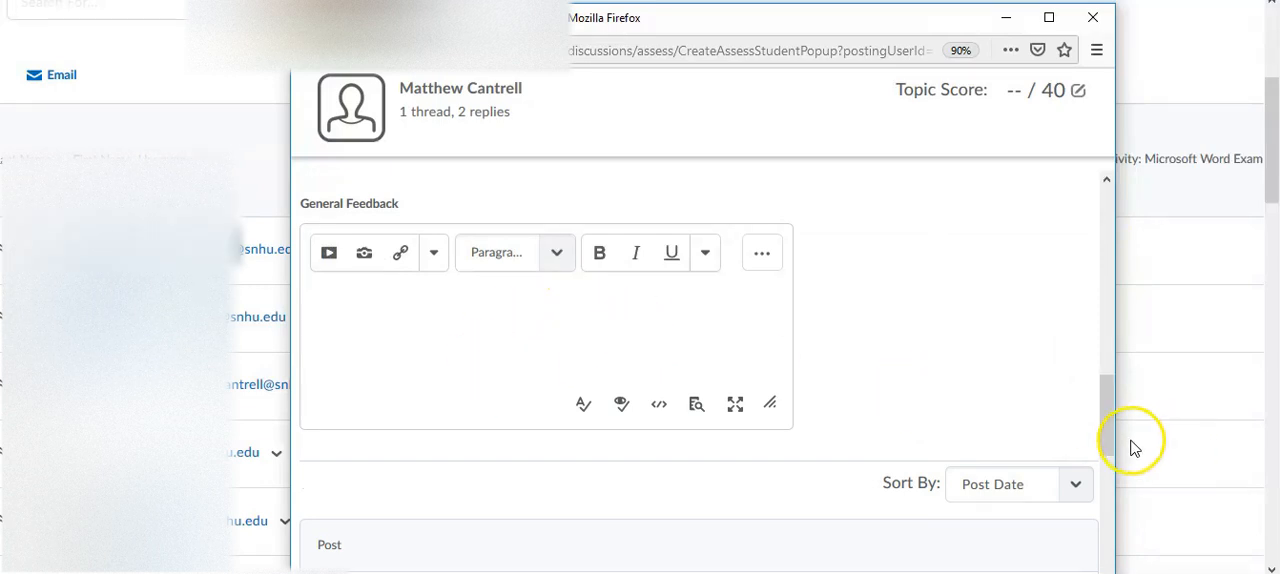
left_click_drag(1106, 432, 1138, 254)
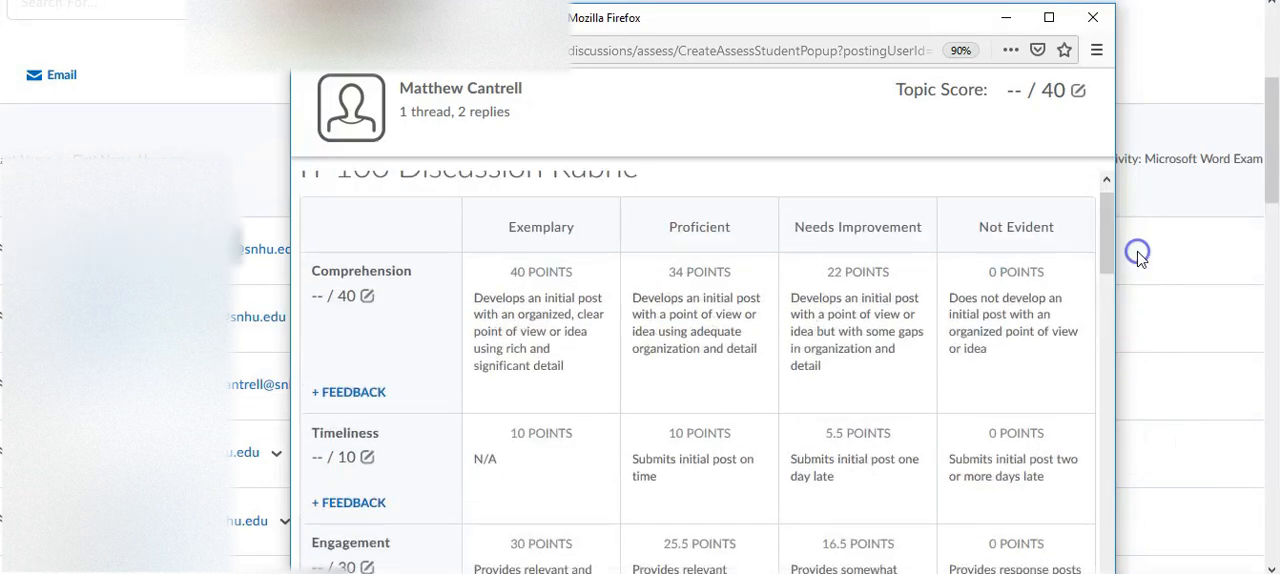
- Rate Comprehension as Exemplary at 40 points and add the criterion feedback "note"
left_click(548, 281)
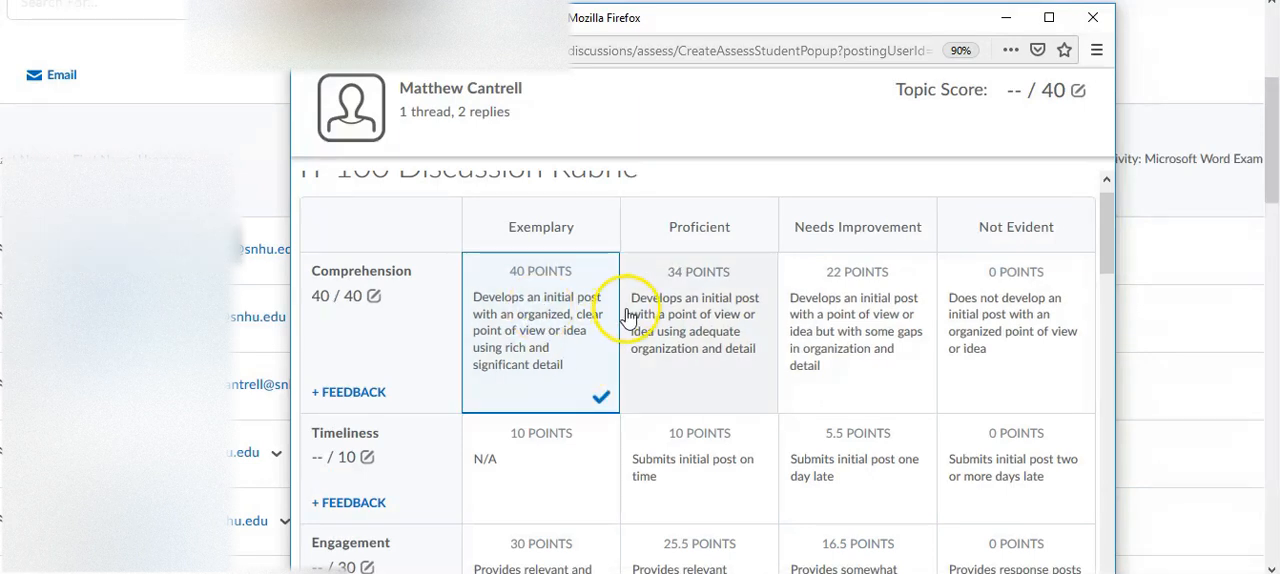
left_click(340, 391)
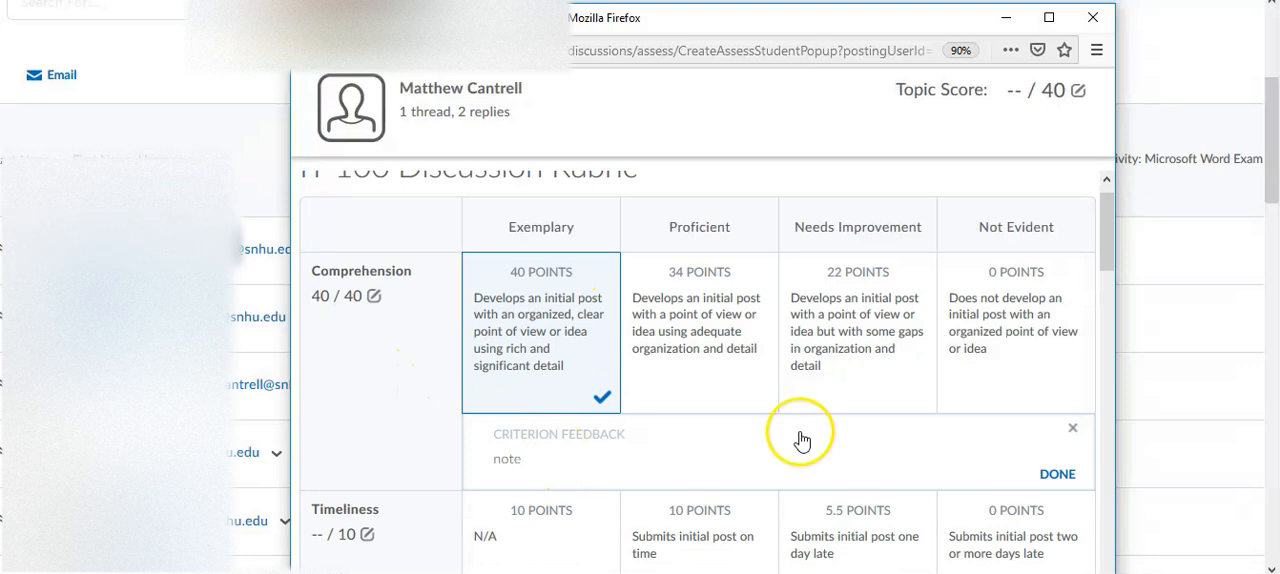
left_click(1062, 473)
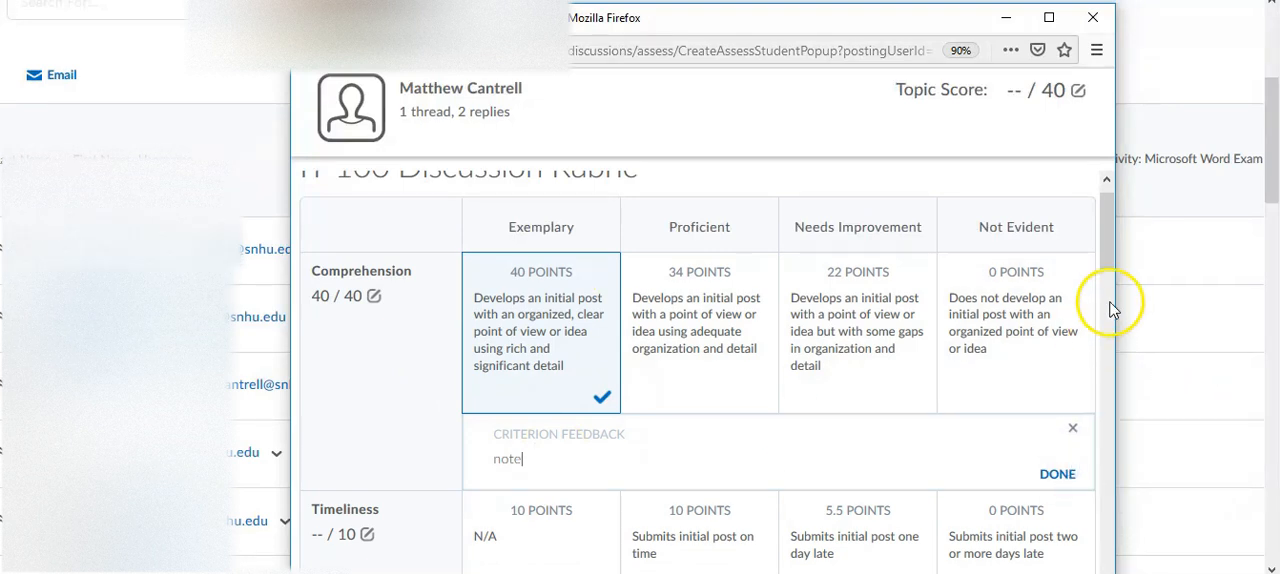
- Rate Timeliness as Proficient at 10 points for an on-time initial post and add the criterion feedback "test"
left_click_drag(1114, 248, 1112, 290)
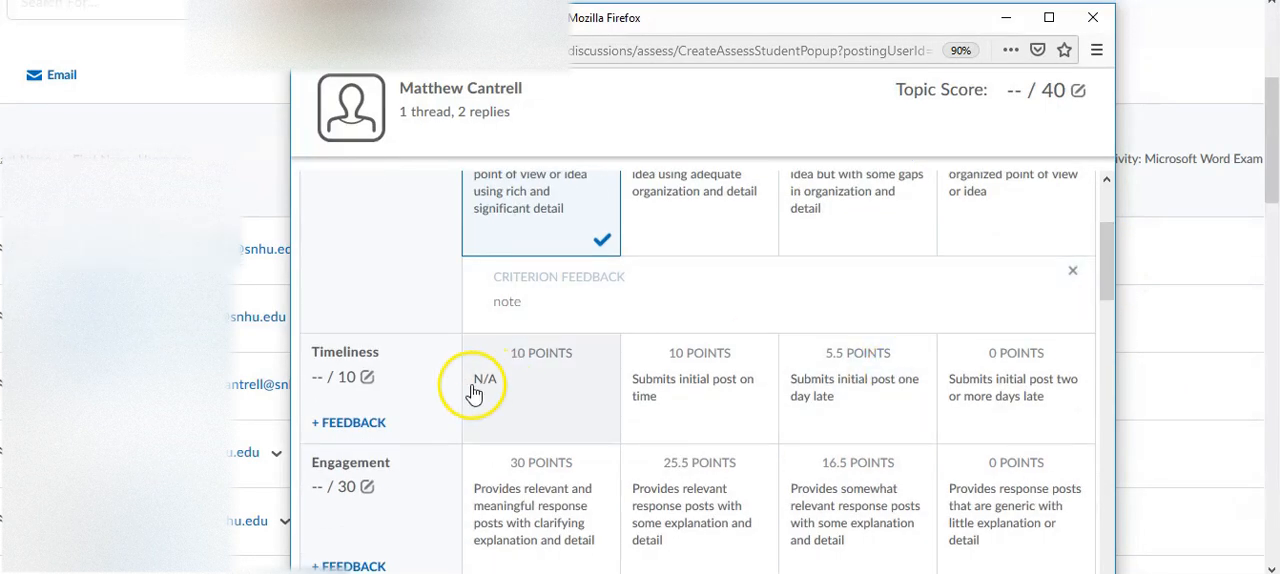
left_click(692, 394)
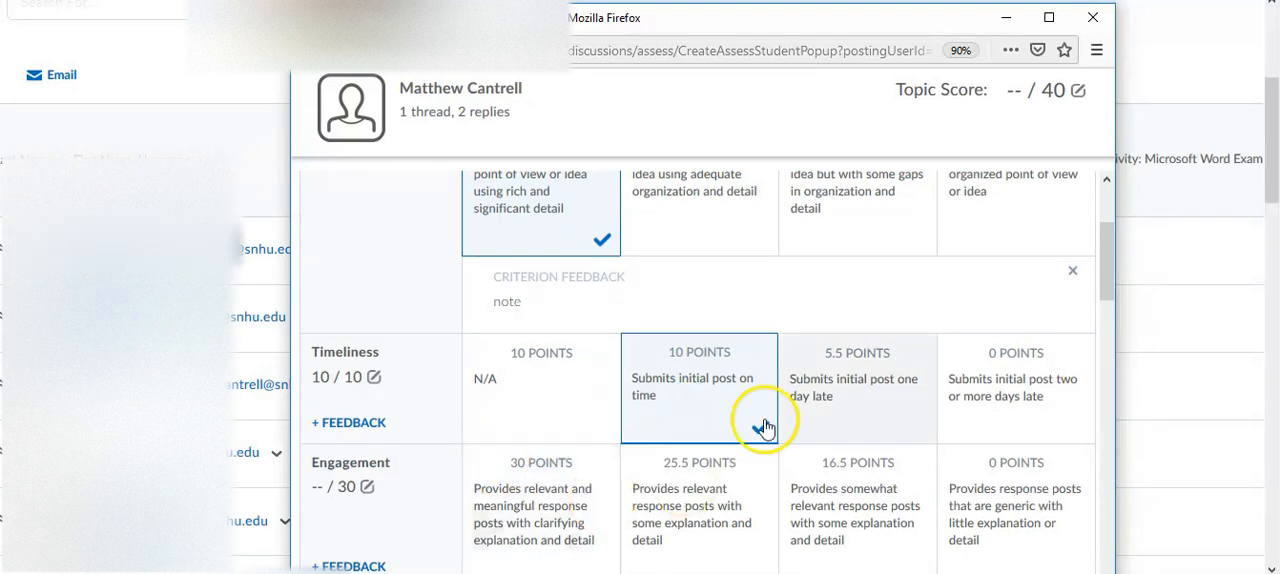
left_click(350, 422)
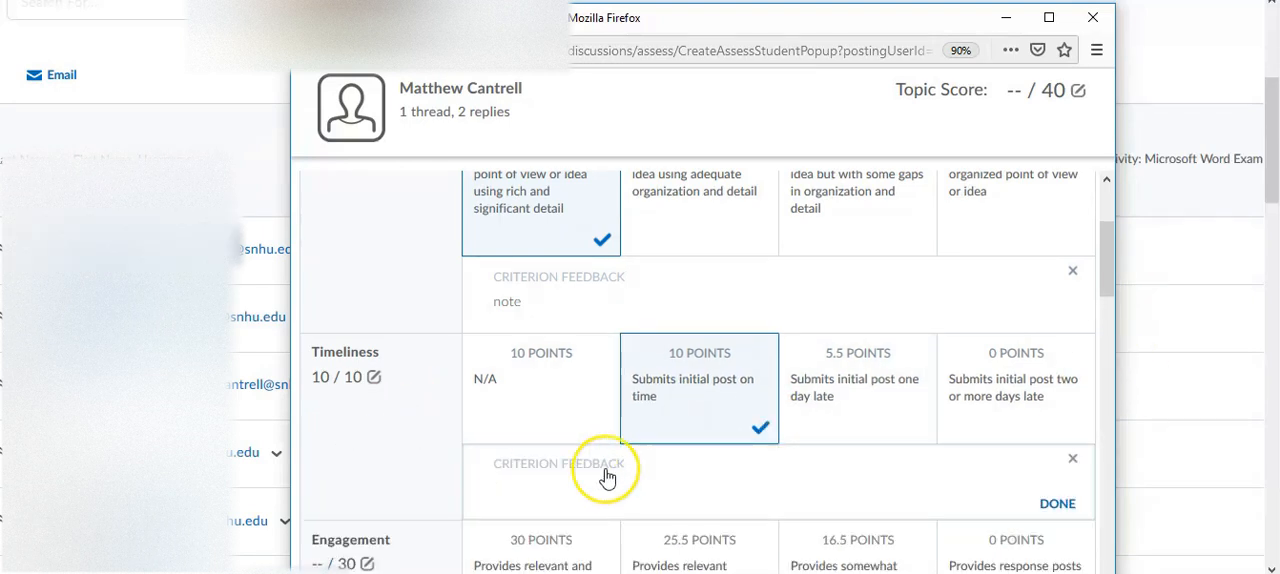
- Rate Engagement as Exemplary at 30 points with the feedback "test", and Writing (Mechanics) as Exemplary at 20 points
left_click_drag(1110, 262, 1118, 310)
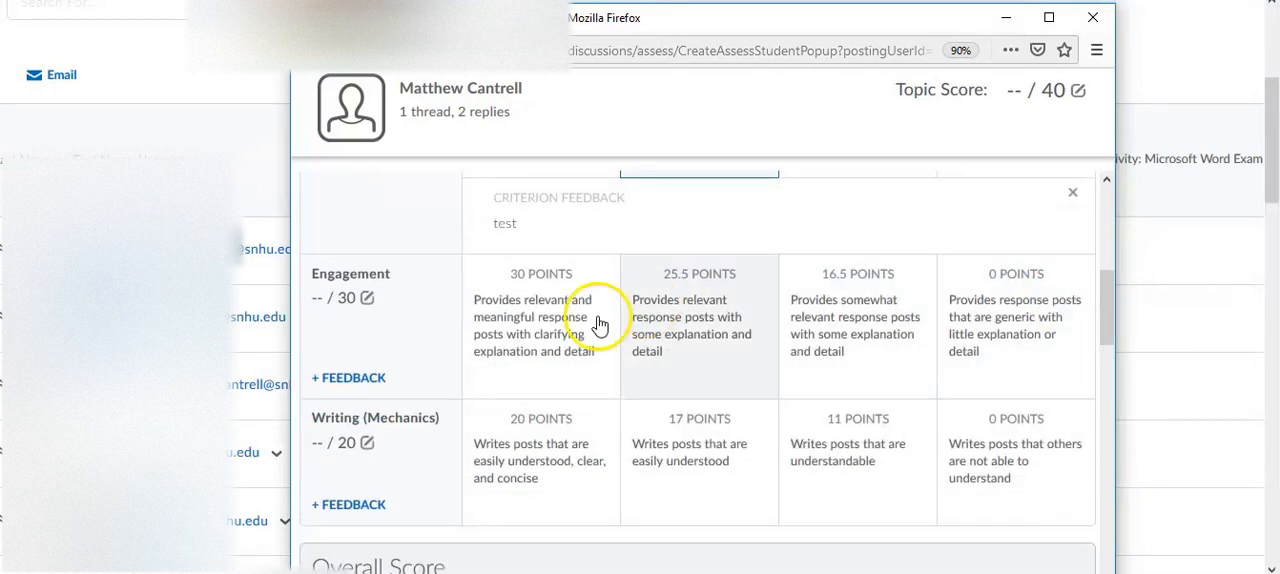
left_click(534, 317)
left_click(352, 378)
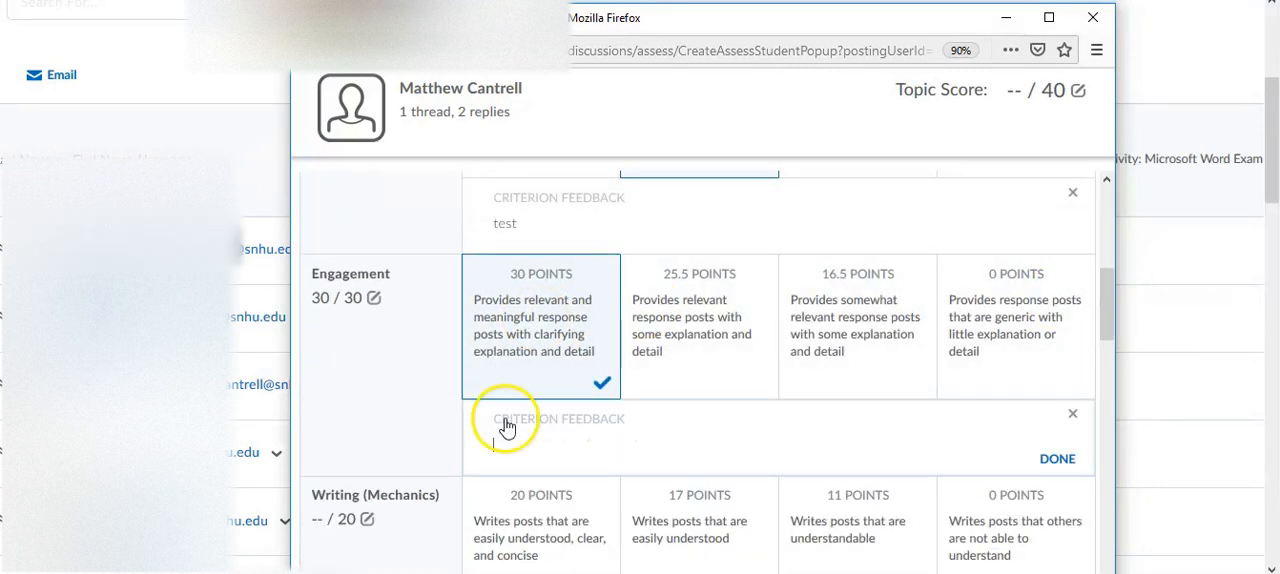
left_click(563, 518)
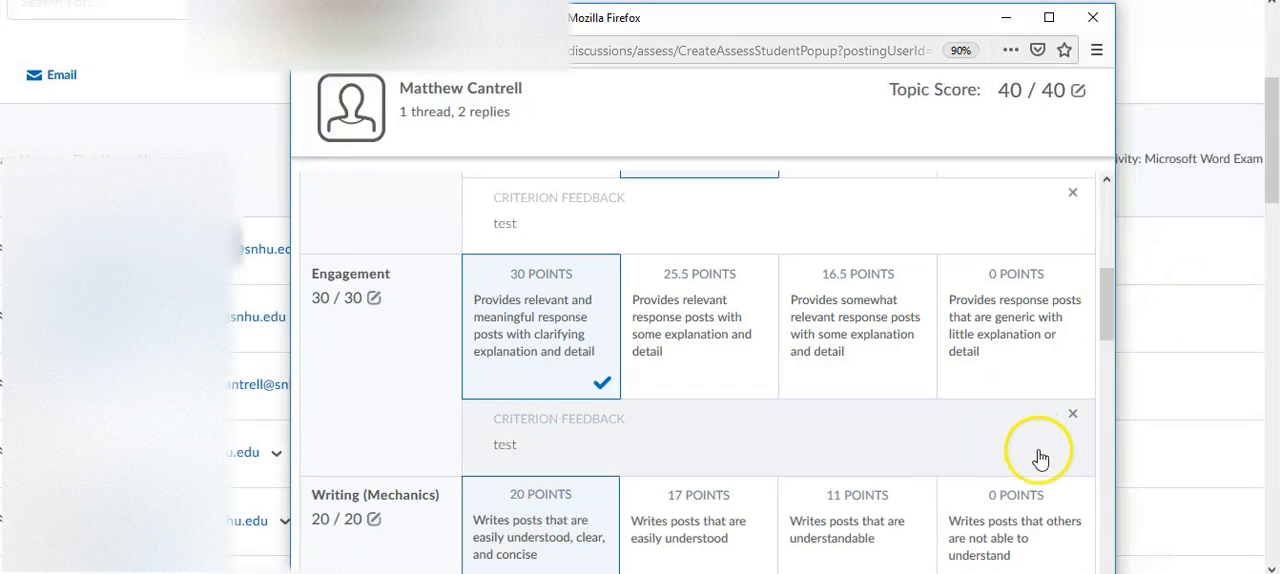
- Enter the general feedback "Student, thank you for your posts. Please see rubric feedback."
left_click_drag(1109, 322, 1116, 385)
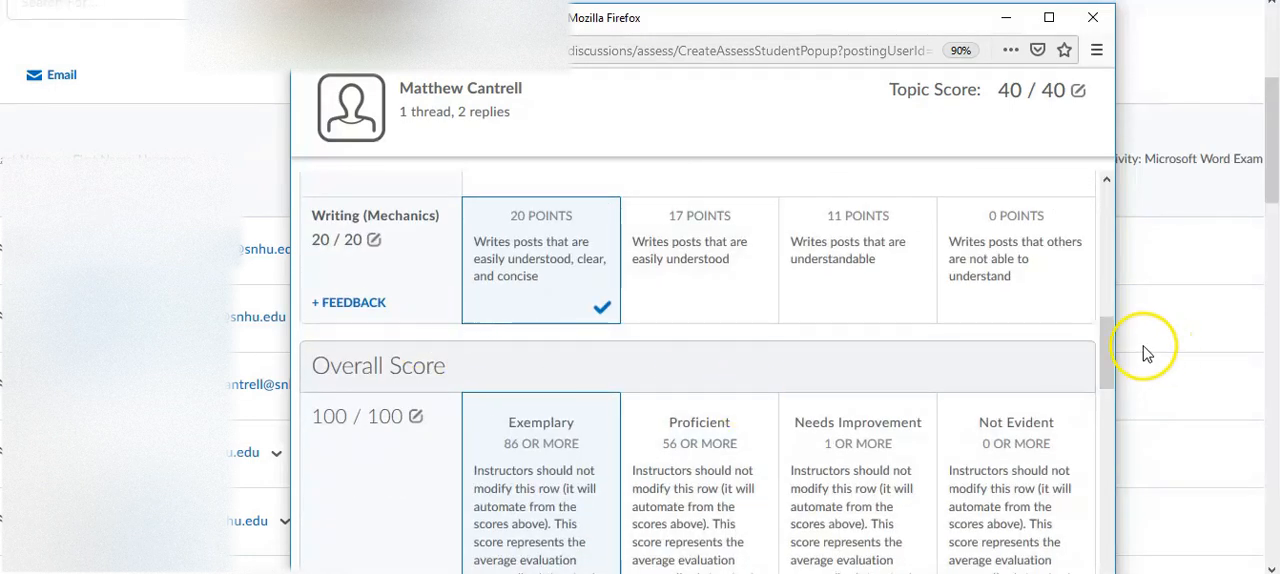
left_click_drag(1106, 348, 1104, 372)
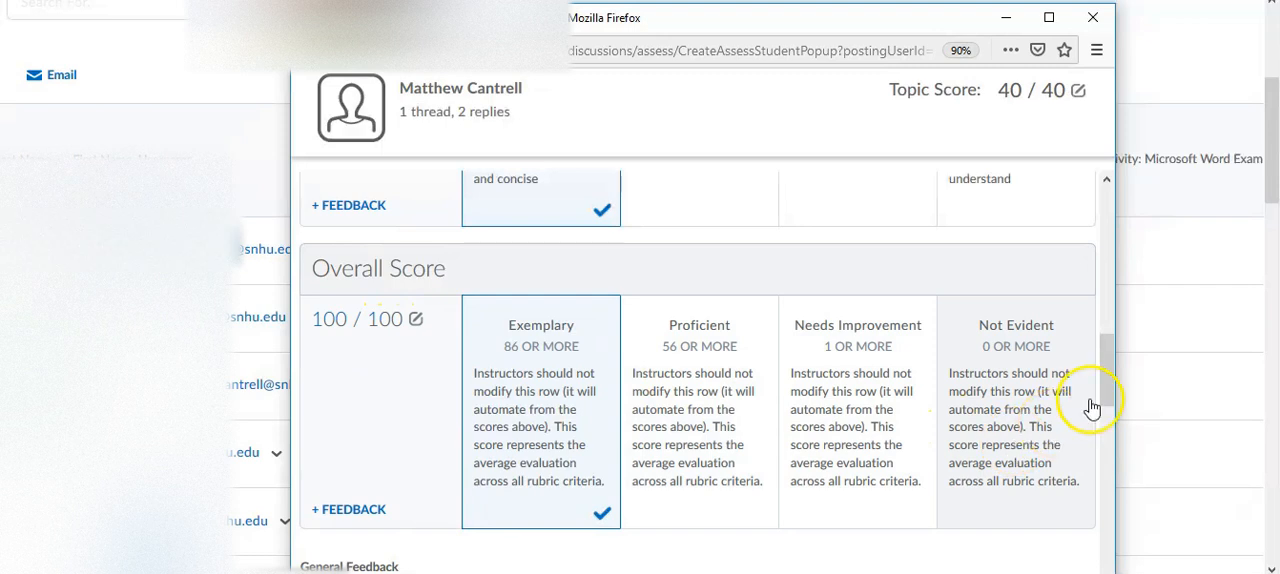
left_click_drag(1108, 380, 1108, 443)
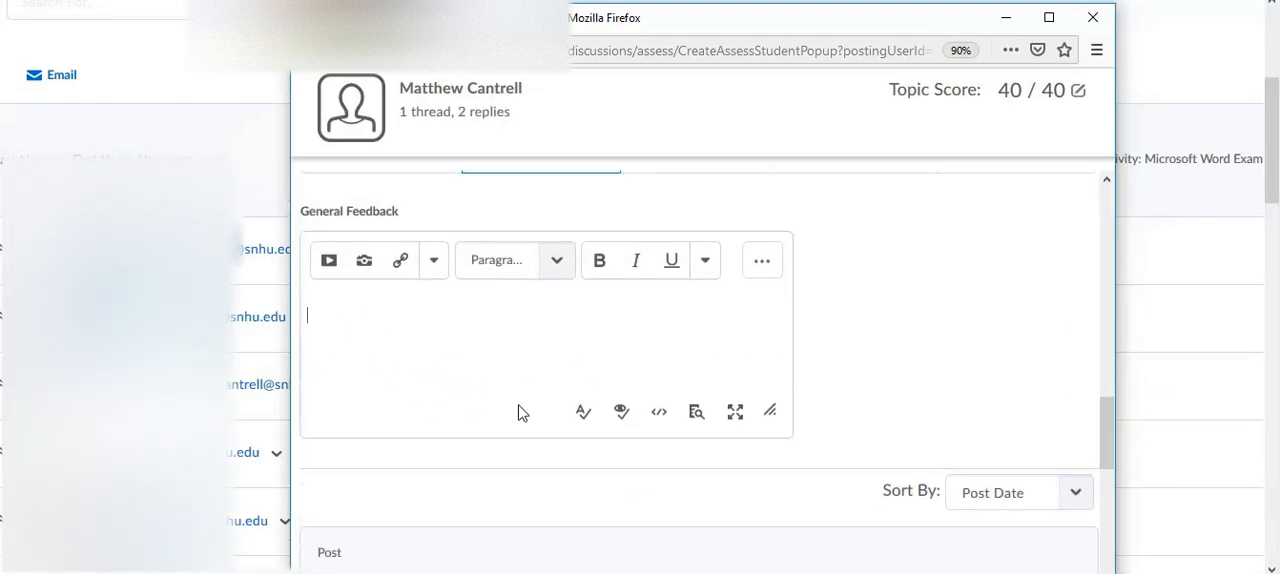
type("udent, thank you for your po")
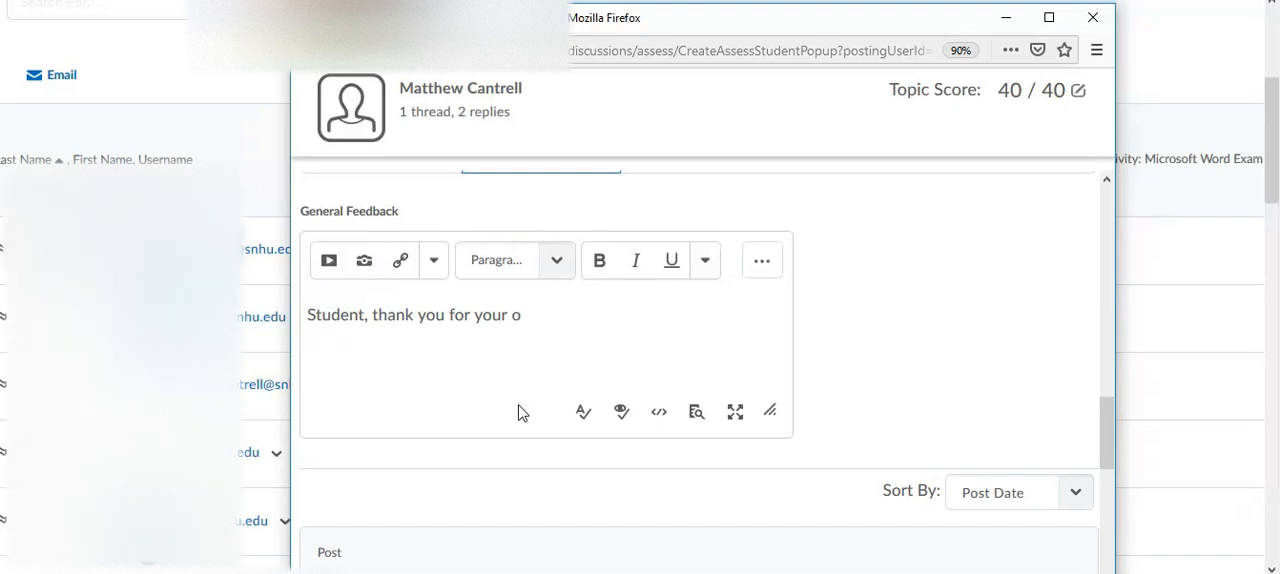
key("BackSpace")
type("posts.  Plea")
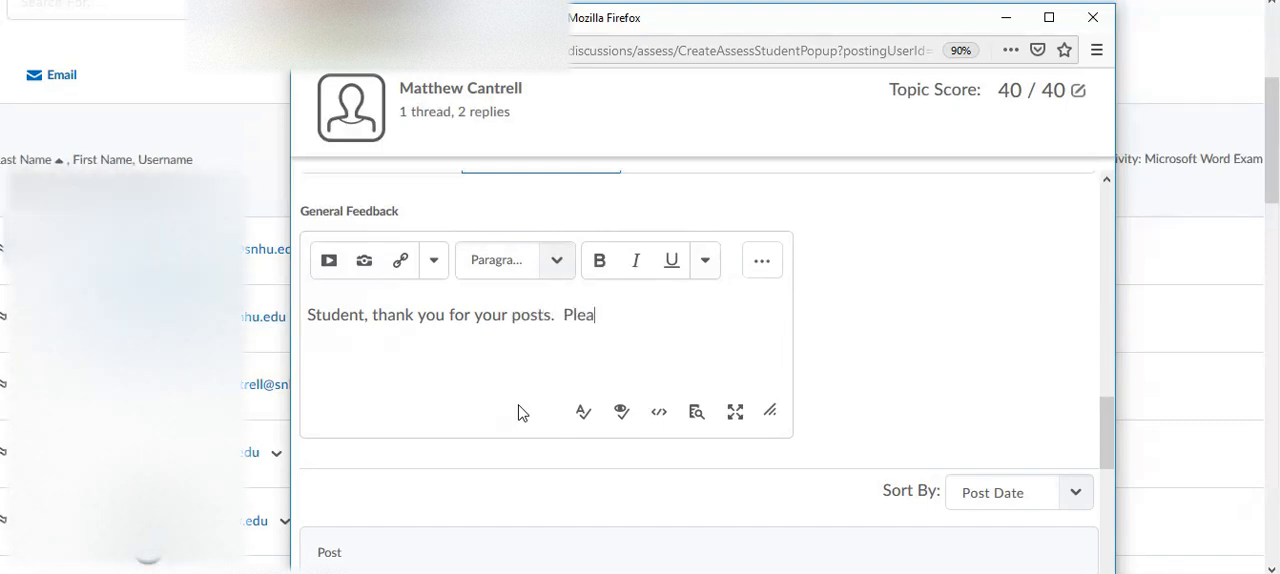
type("se see rubric feedback.")
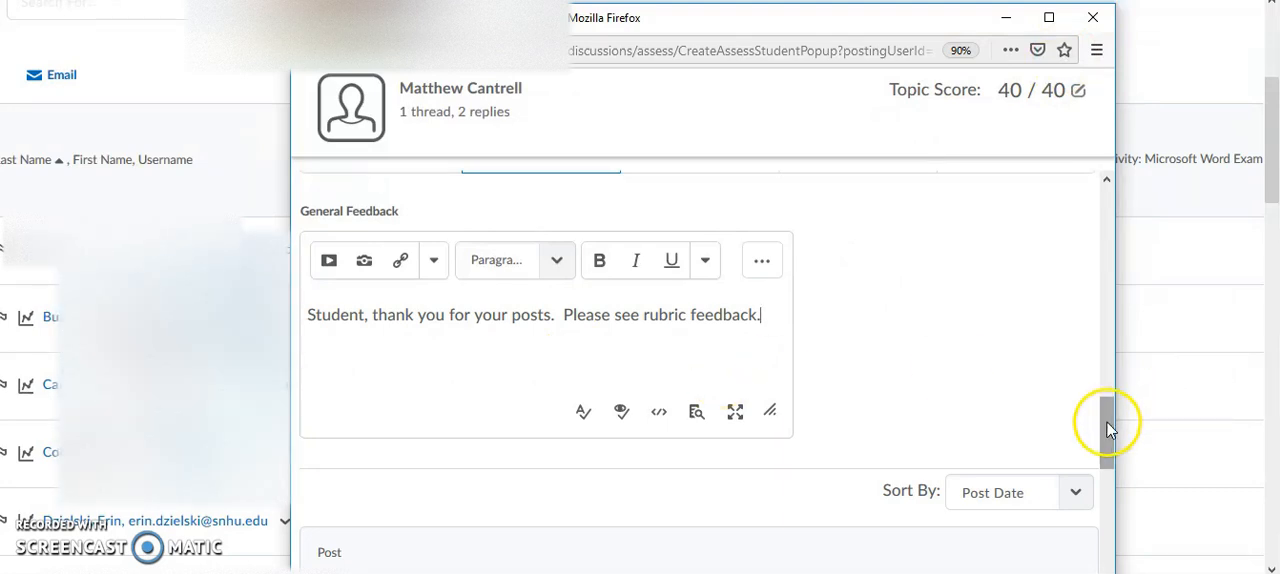
- Recheck the completed rubric and the student's posts, and maximize the assessment window to reach the publishing options
left_click_drag(1103, 415, 1105, 205)
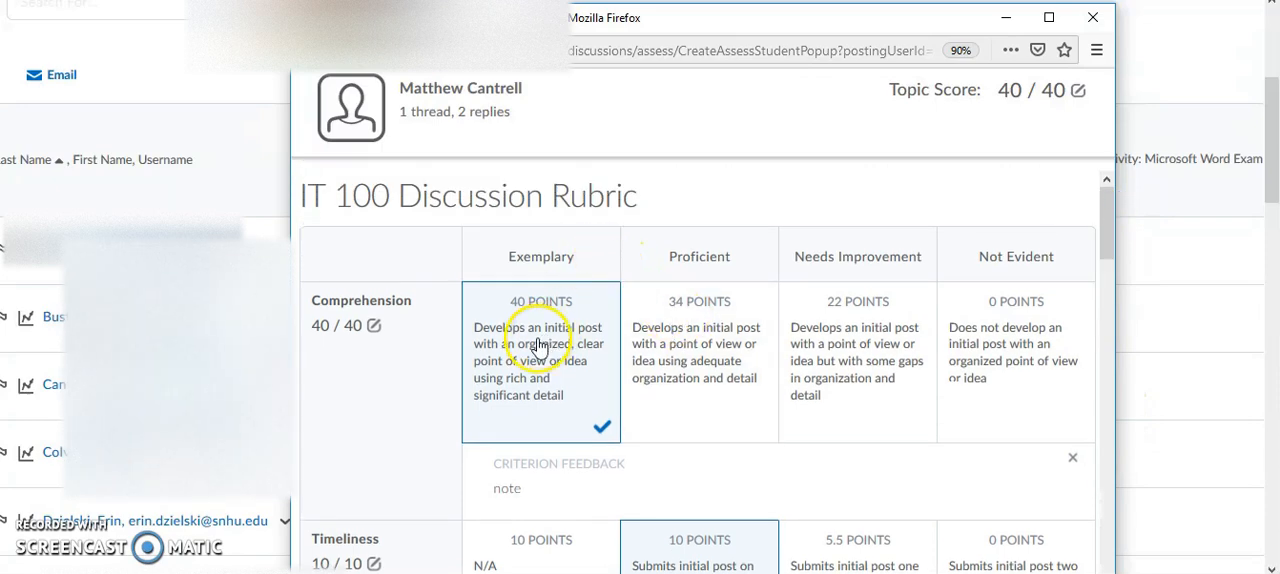
left_click_drag(1106, 230, 1106, 565)
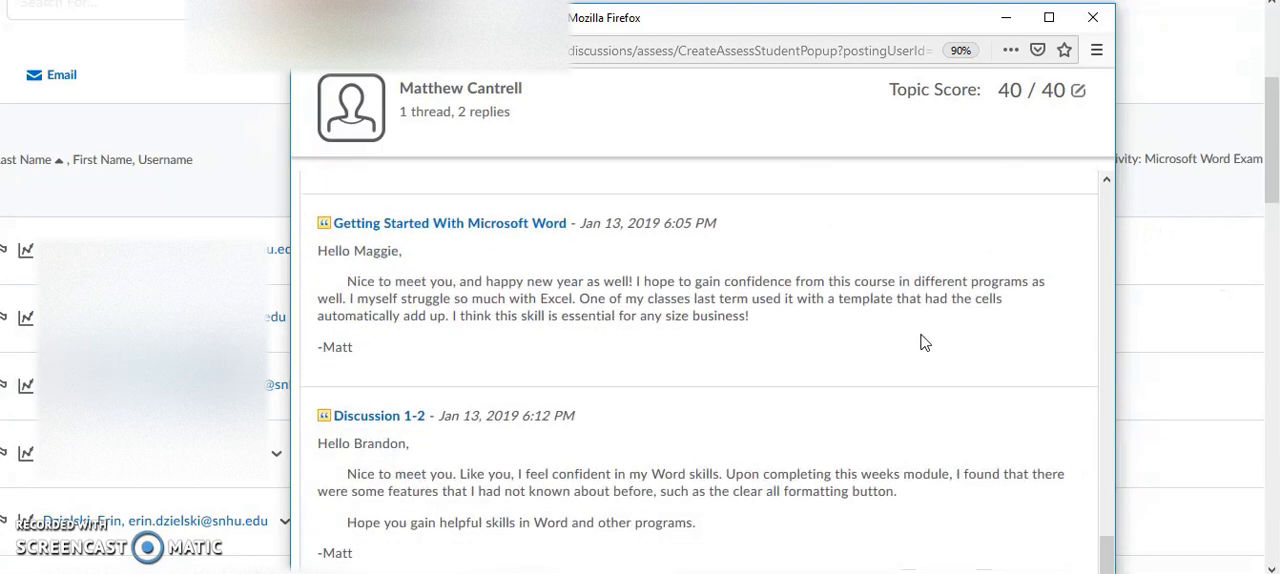
double_click(730, 27)
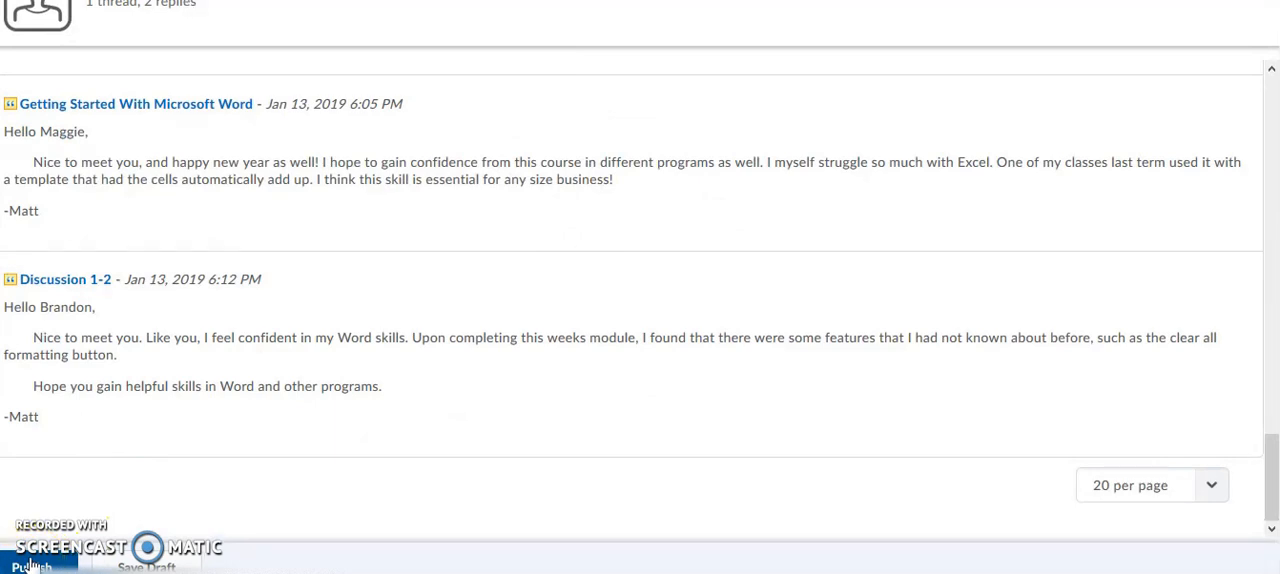
- Review the completed discussion rubric and feedback once more, and leave the assessment without publishing it
left_click(730, 235)
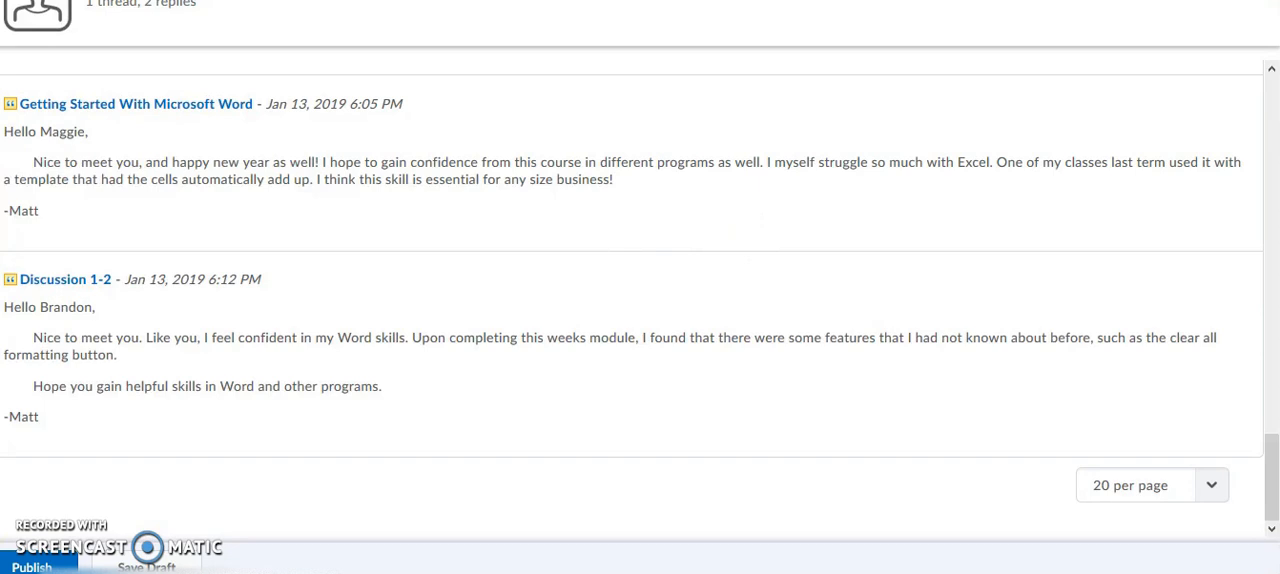
left_click_drag(1272, 466, 1272, 150)
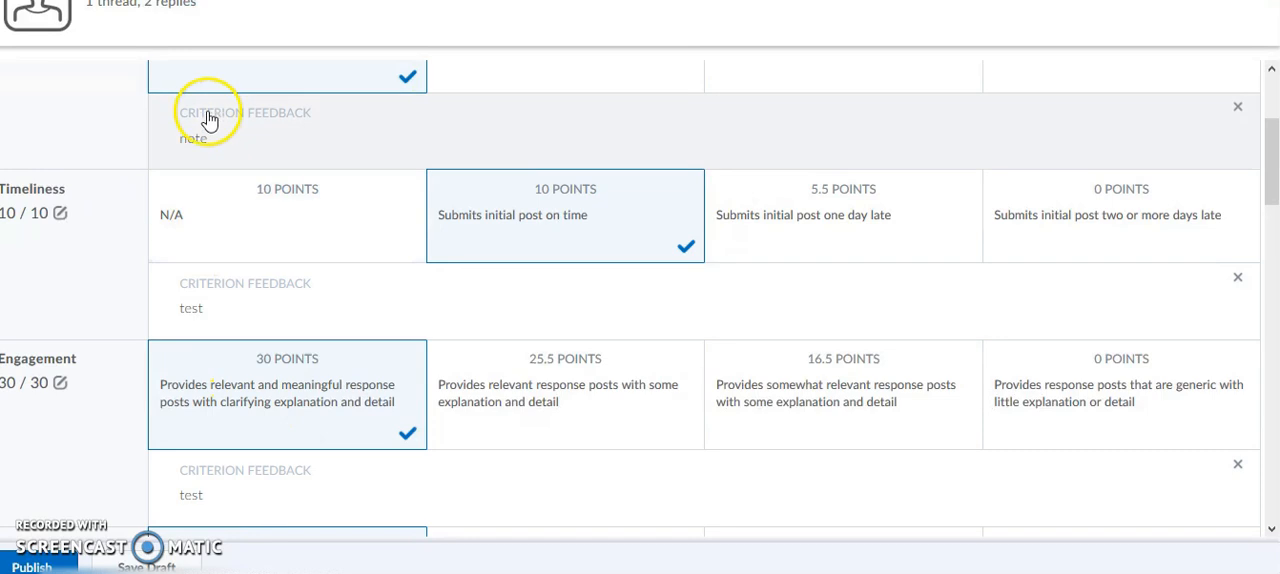
left_click_drag(1268, 185, 1262, 345)
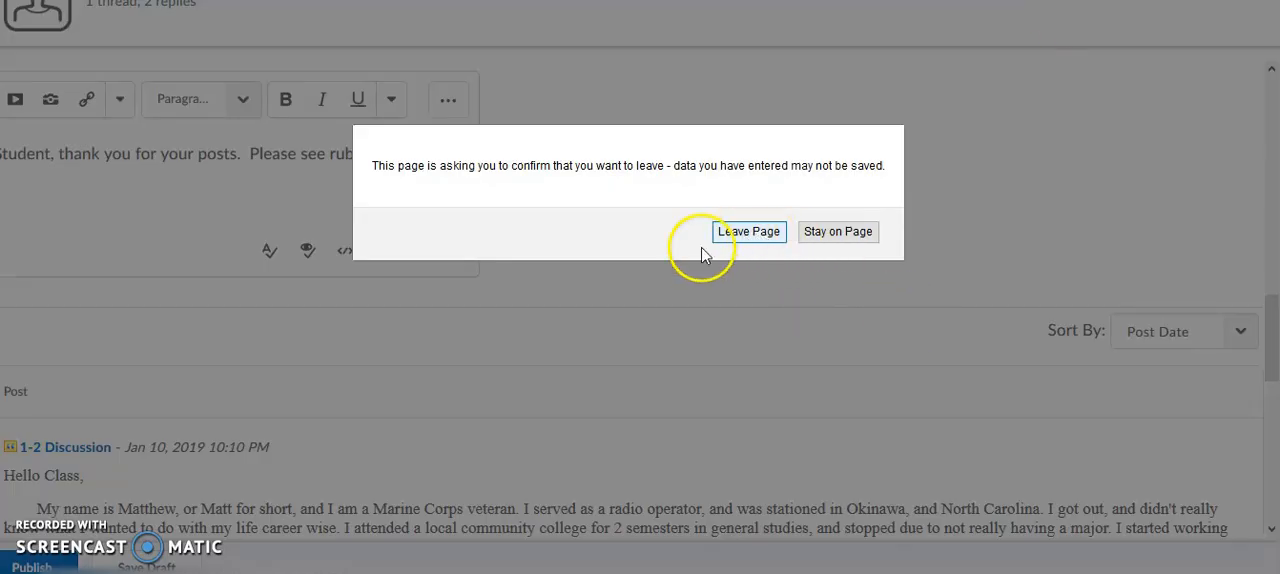
left_click(765, 231)
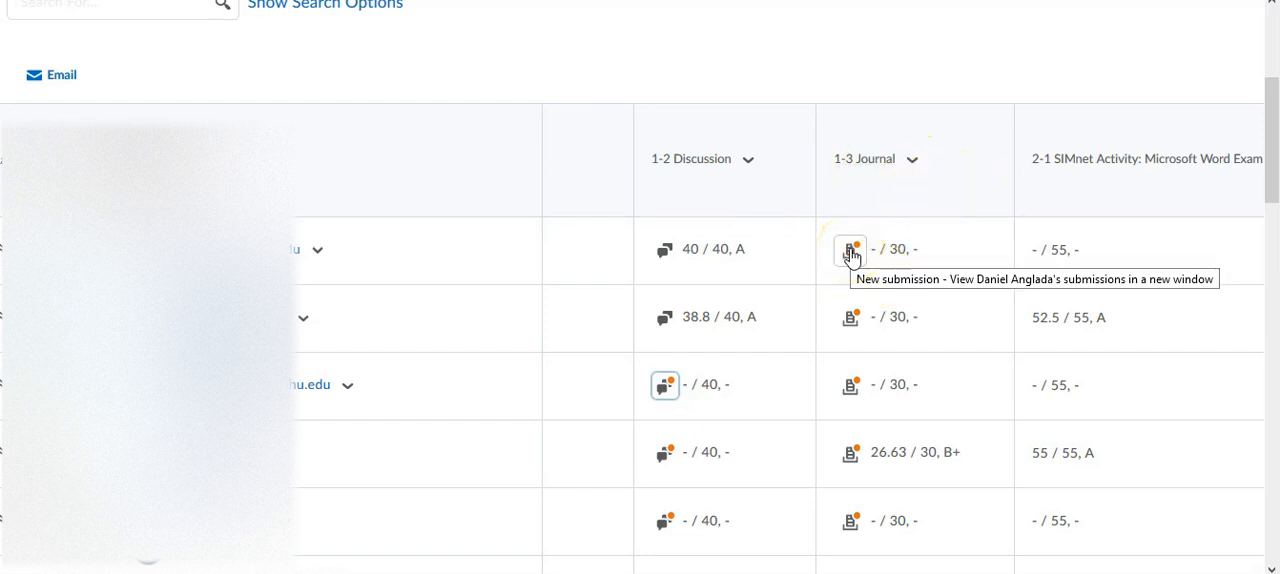
left_click(911, 161)
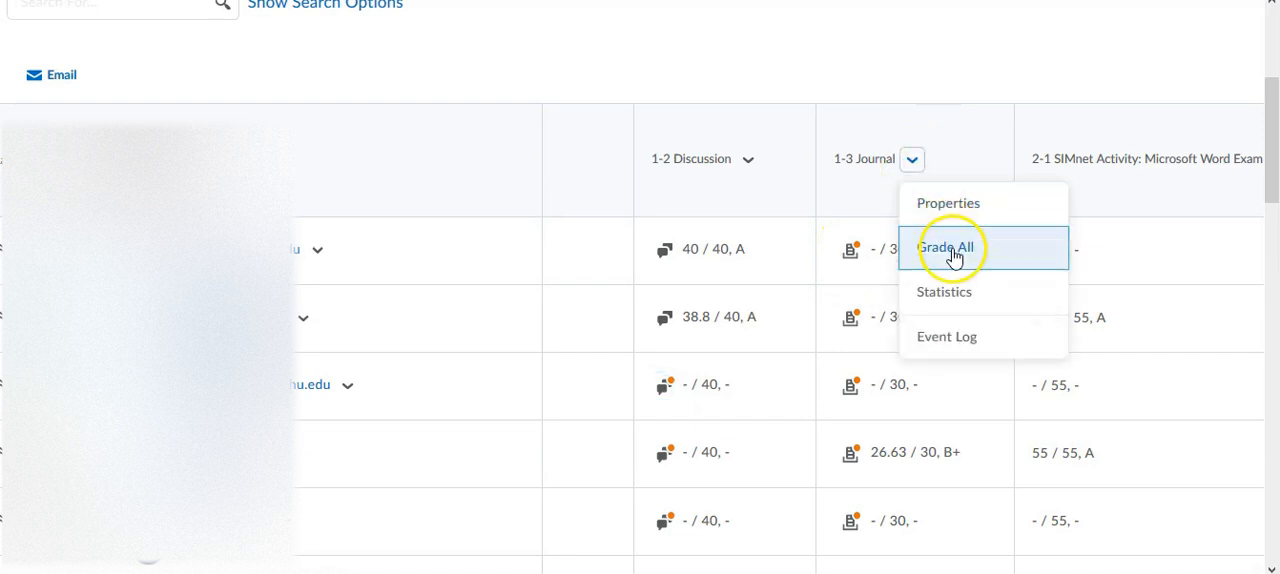
left_click(946, 80)
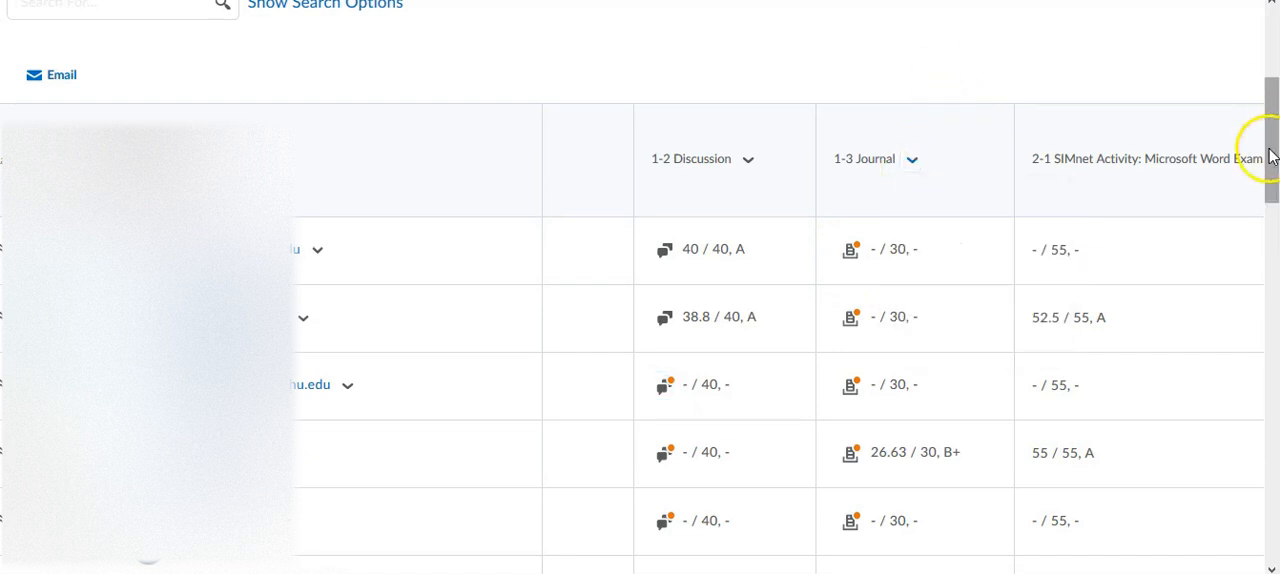
- Go from the gradebook to the course's assignments and open the submissions list for 1-3 Journal: Word Planning Process
left_click_drag(1270, 155, 1272, 88)
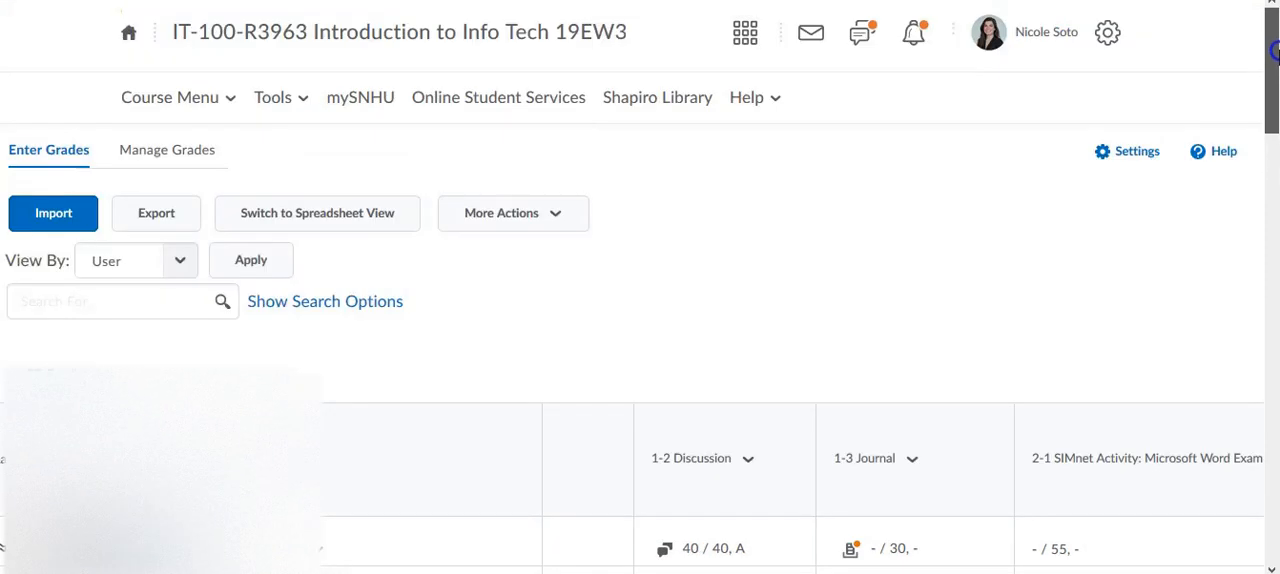
left_click(202, 98)
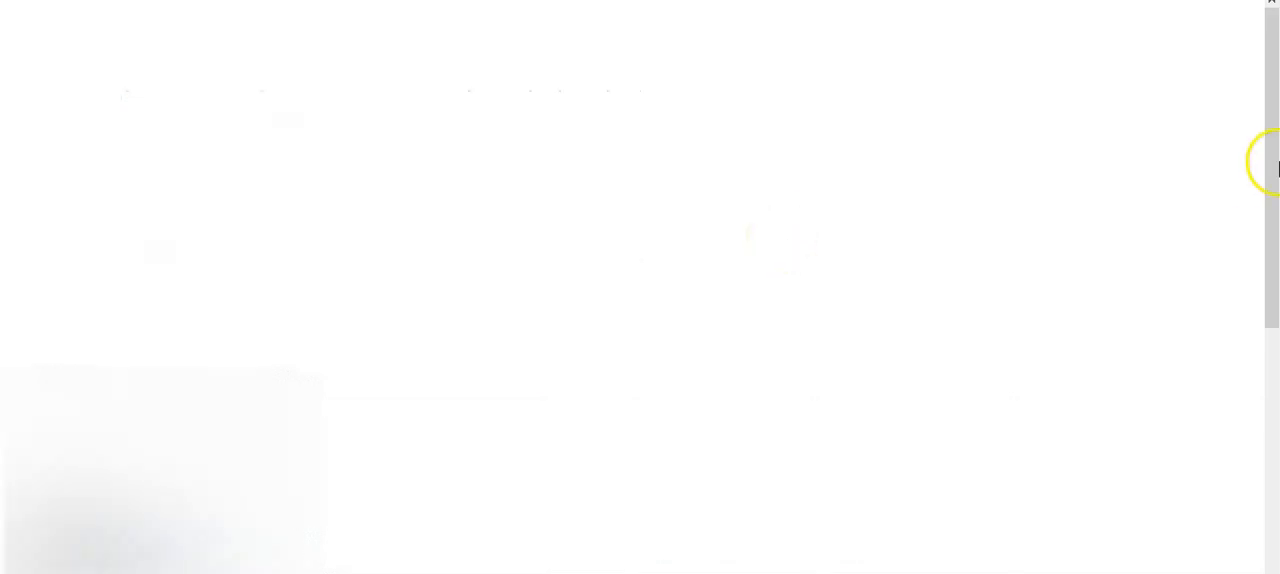
left_click_drag(1275, 88, 1275, 163)
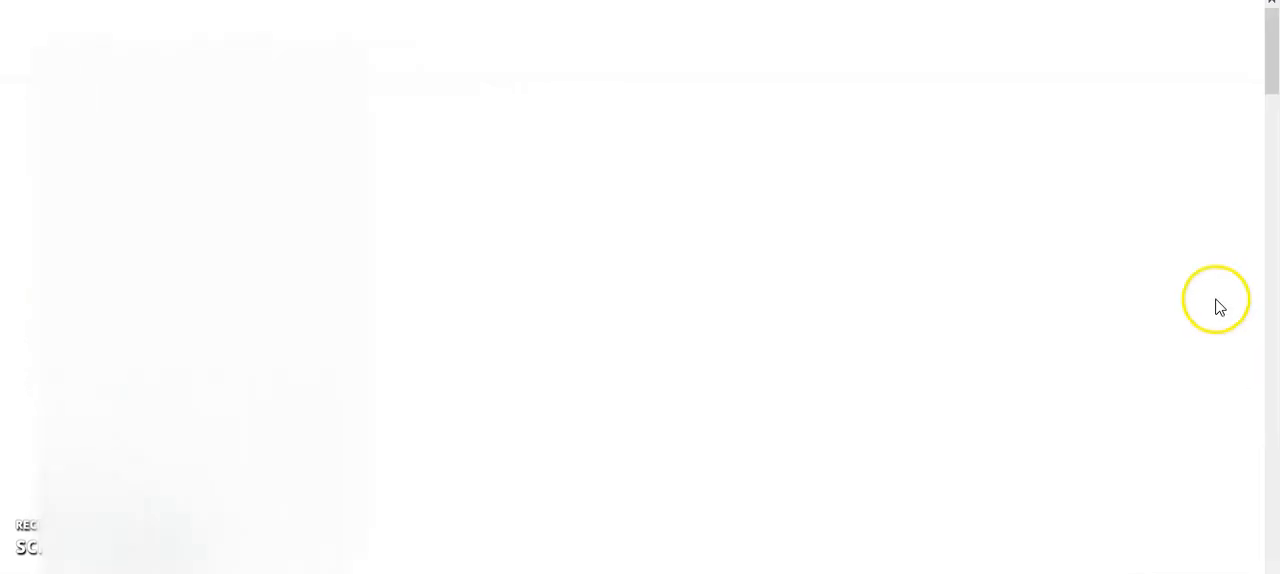
left_click_drag(1271, 60, 1273, 118)
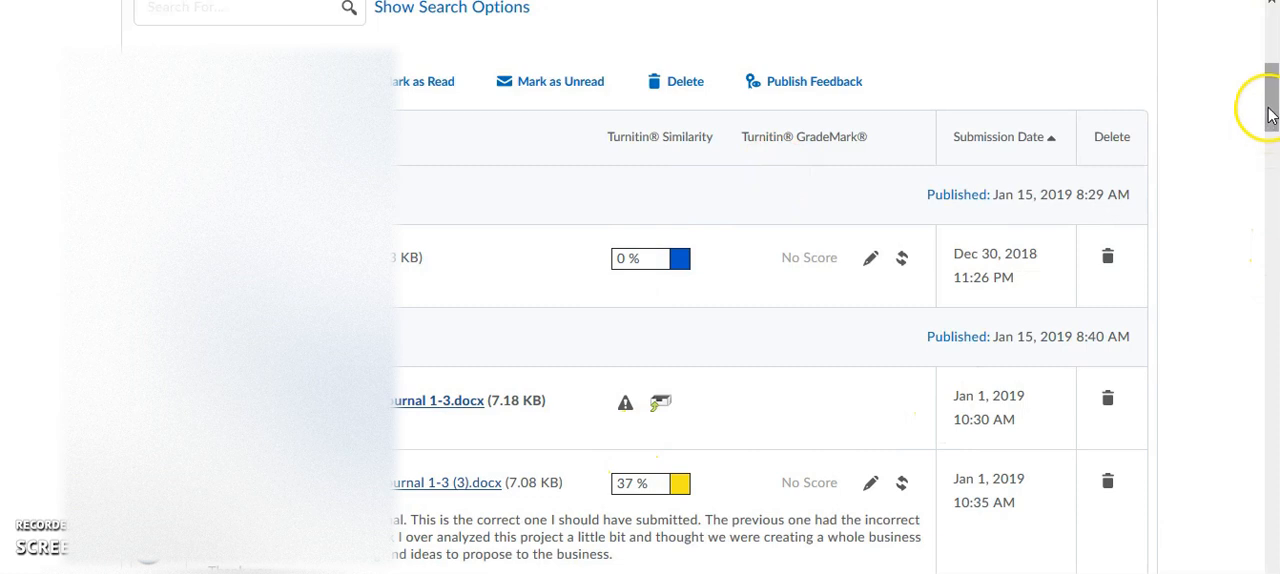
- Look through the journal submissions and open the evaluation of the one submitted Jan 8, 2019 at 1:55 AM
left_click_drag(1271, 115, 1273, 264)
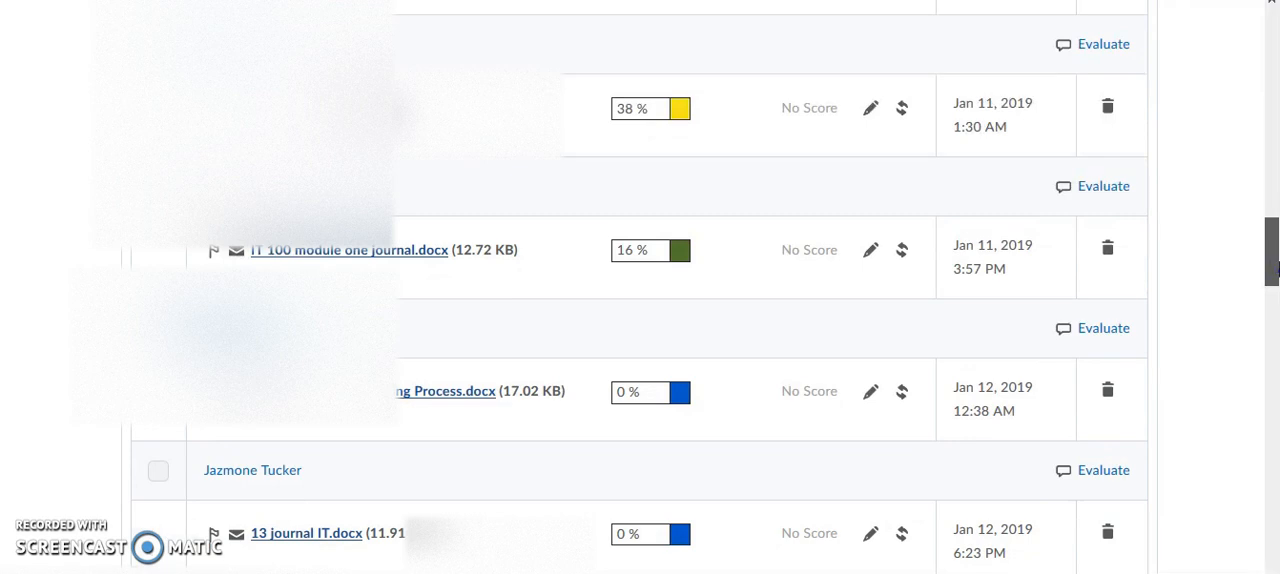
left_click_drag(1273, 264, 1273, 176)
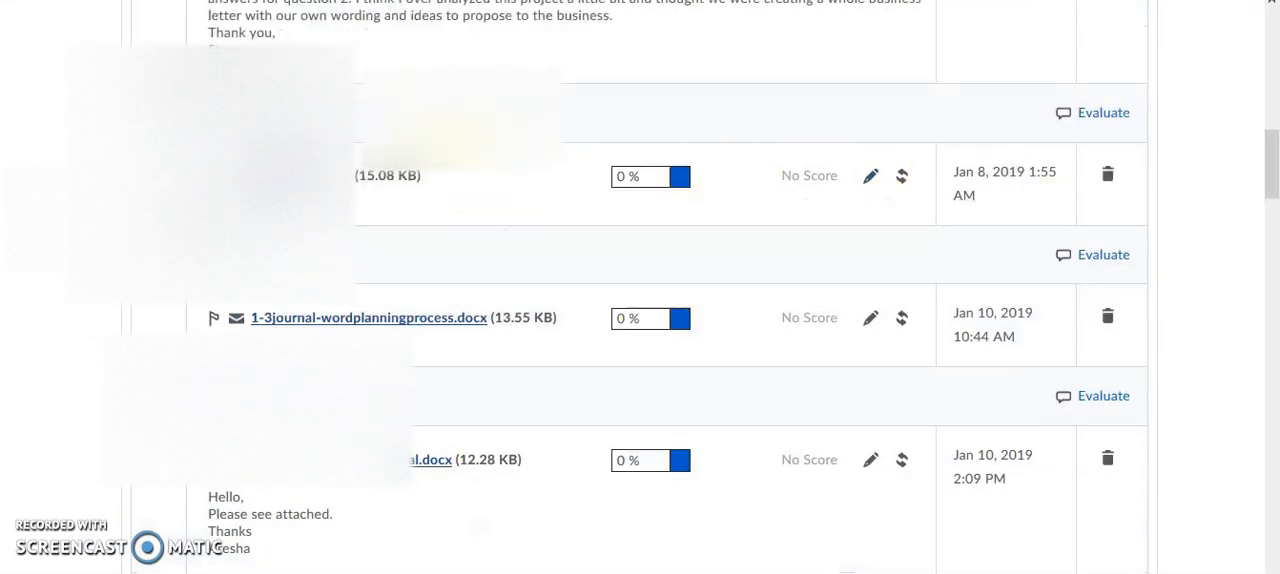
left_click(1106, 115)
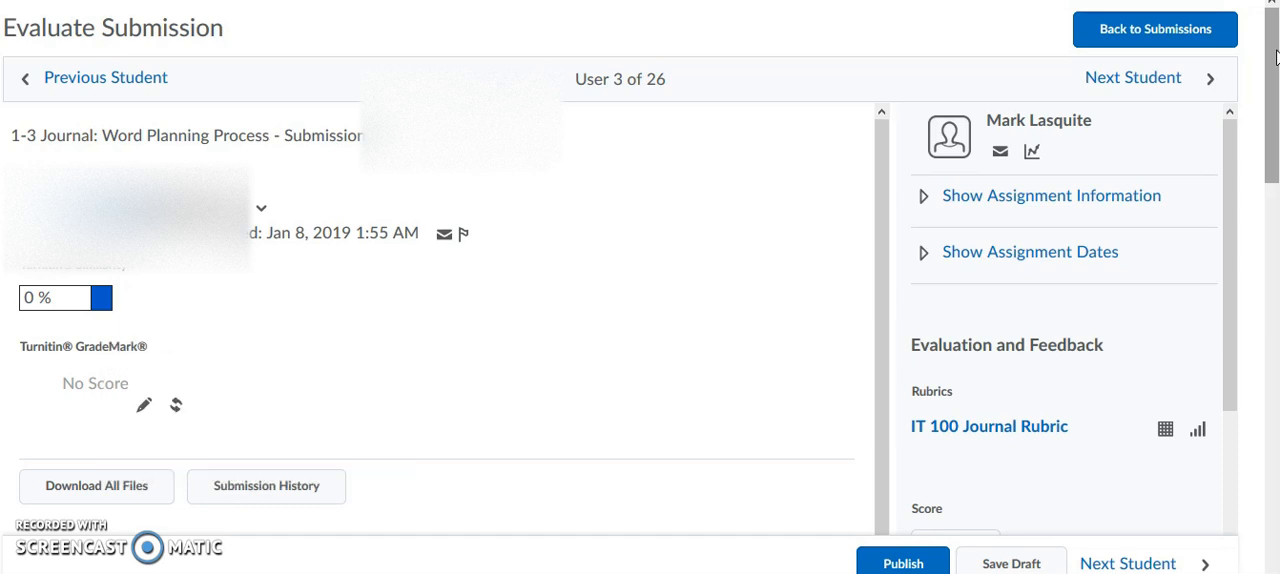
- Display the submitted document 1-3Journal.docx within the evaluation page
mouse_move(1273, 48)
left_mouse_down()
mouse_move(1276, 71)
mouse_move(1277, 52)
left_mouse_up()
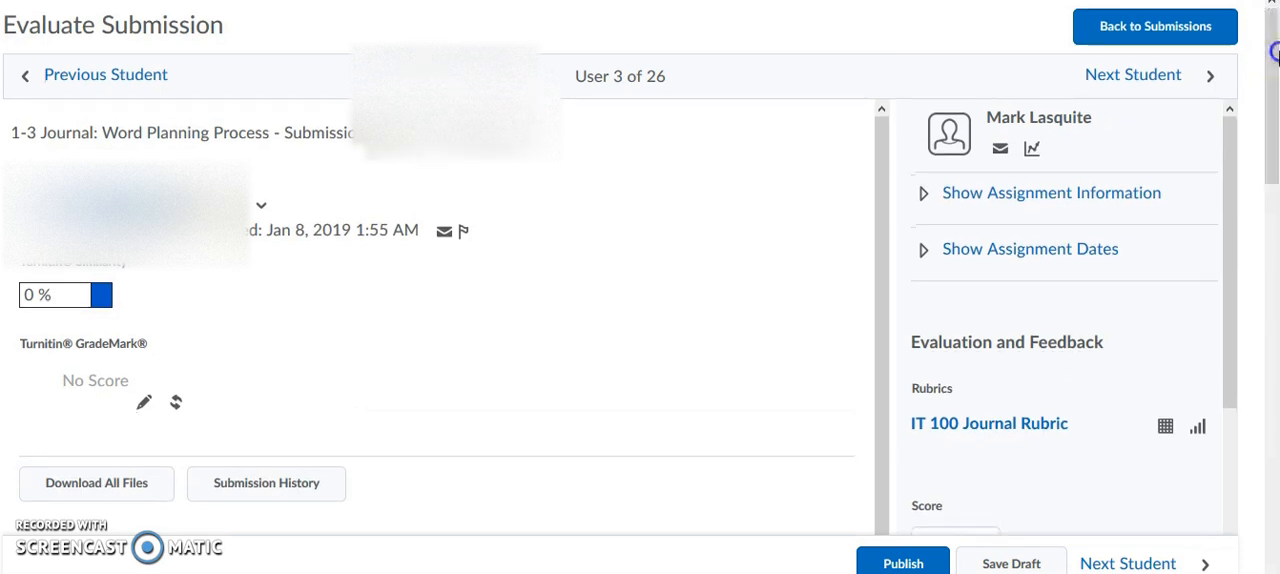
mouse_move(1274, 106)
left_mouse_down()
mouse_move(1271, 134)
mouse_move(1271, 119)
left_mouse_up()
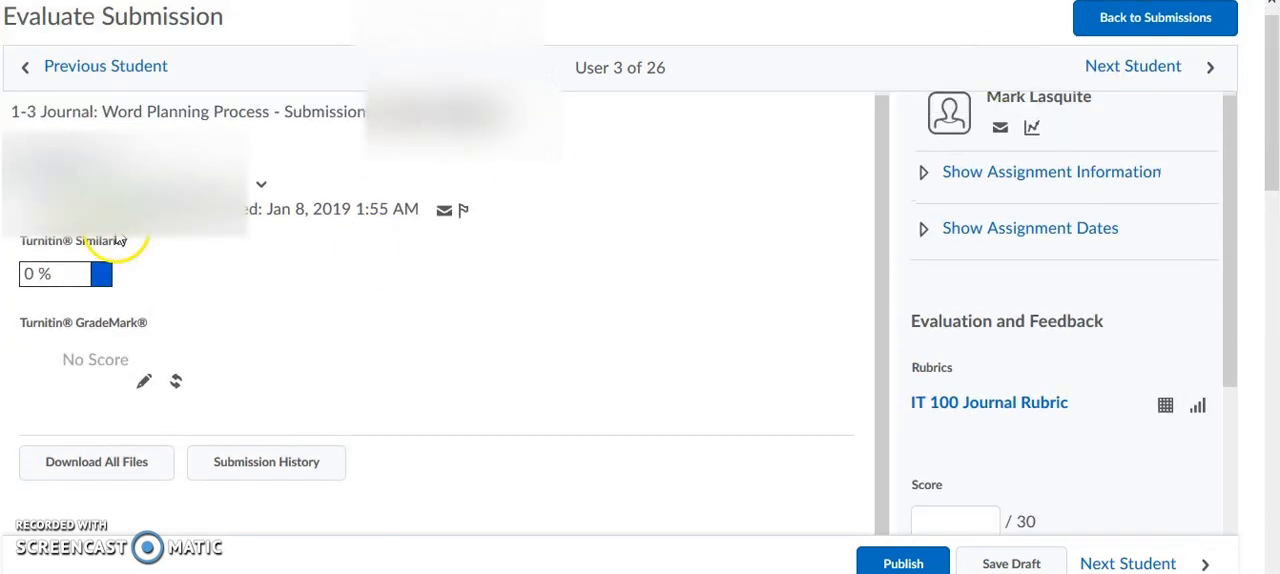
left_click(263, 181)
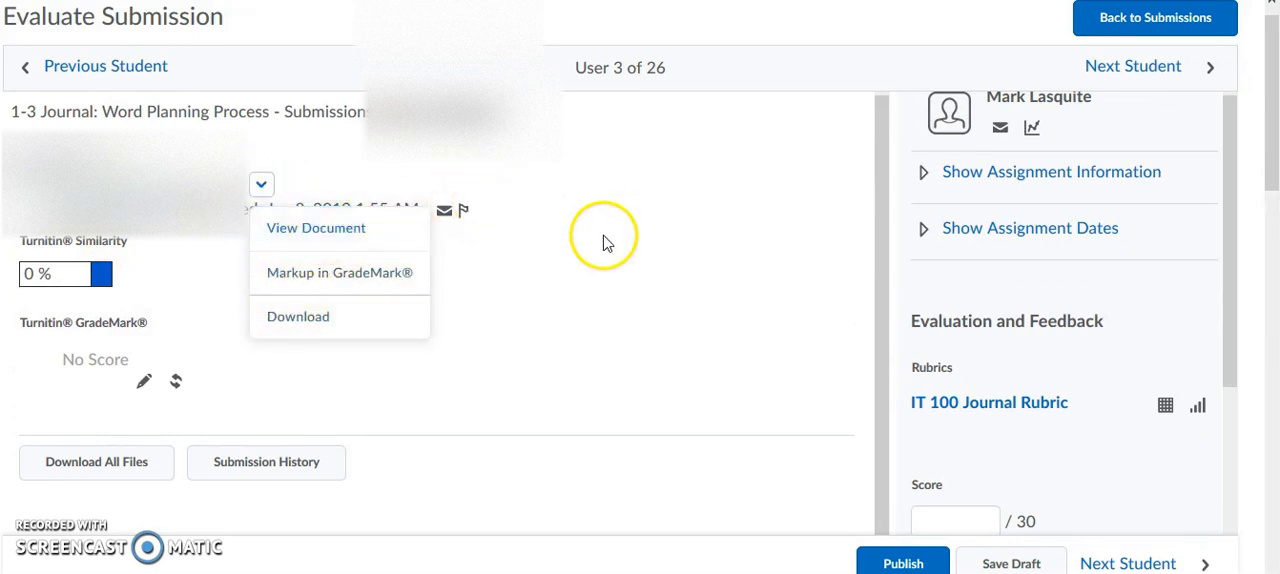
left_click(338, 228)
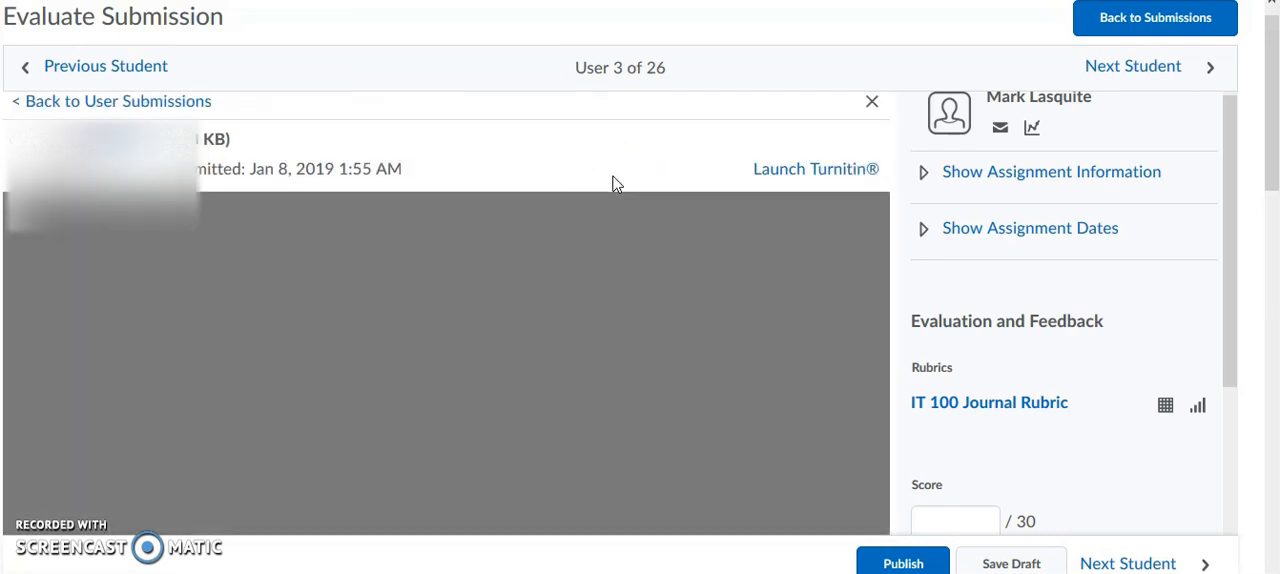
- Enter the feedback "thank you for your work, please see rubric.", addressed to the student by first name, with the spelling of "rubric" corrected
left_click(1231, 166)
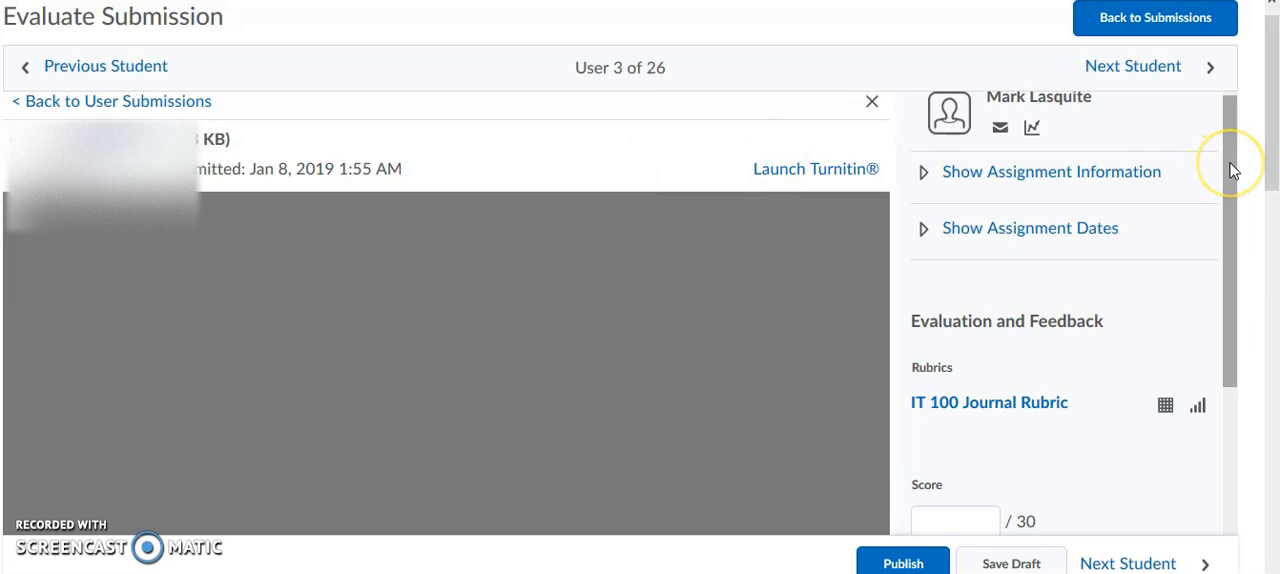
left_click_drag(1233, 171, 1229, 406)
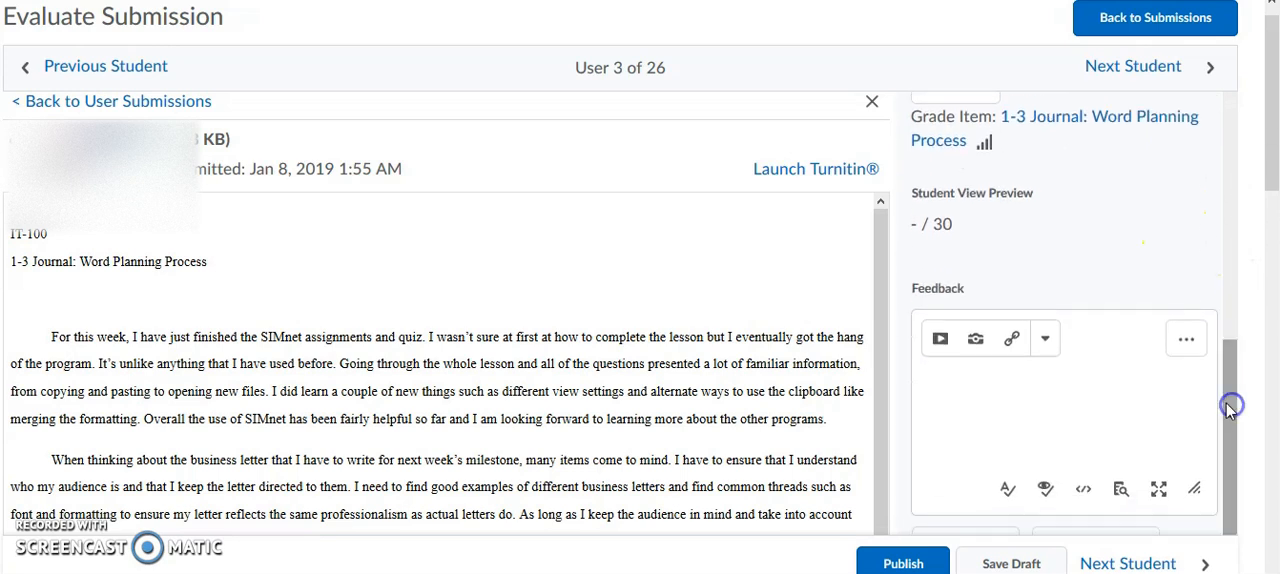
left_click(950, 422)
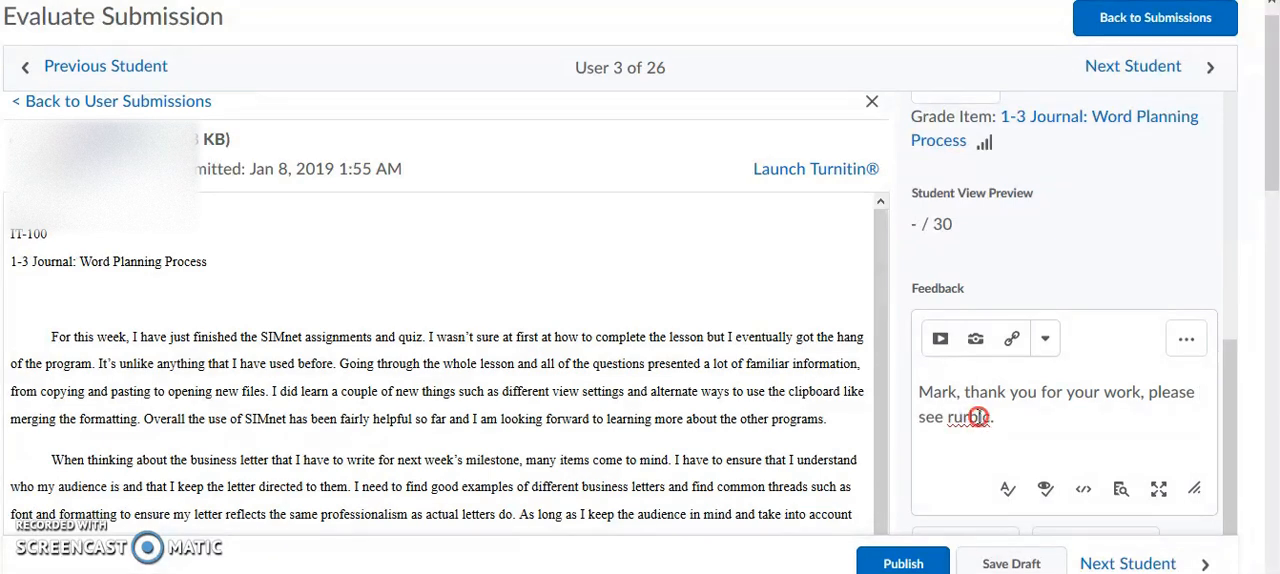
right_click(978, 417)
left_click(1033, 169)
left_click(1003, 422)
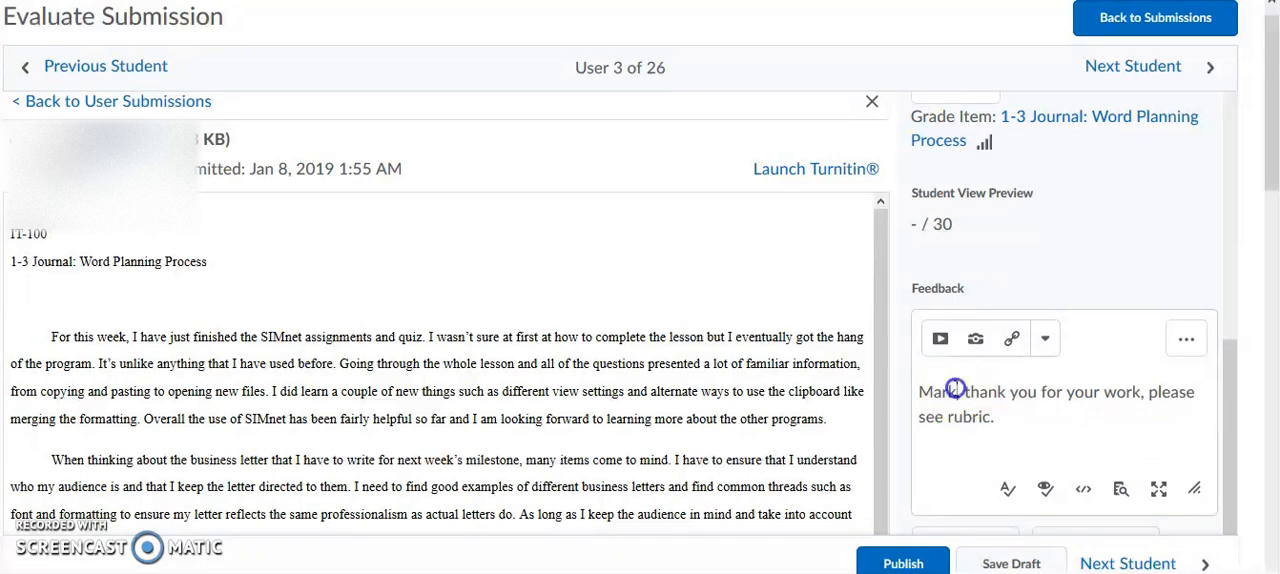
- Open the IT 100 Journal Rubric for grading and rate Reflection as Proficient at 45 points with the feedback "comment for this element"
left_click_drag(1228, 446, 1186, 306)
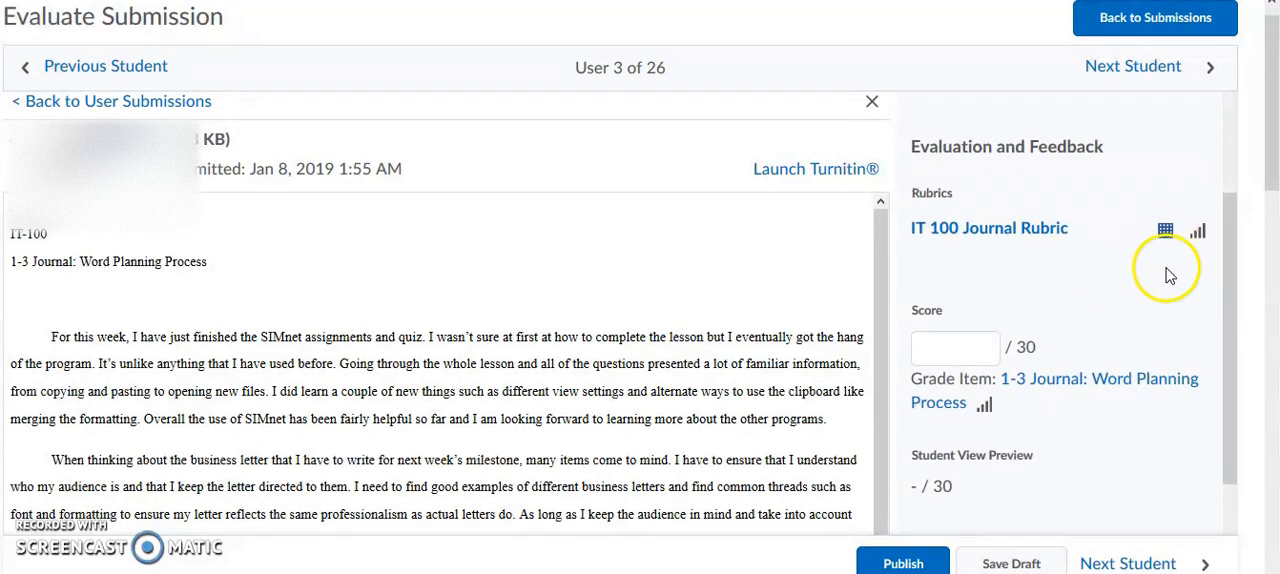
left_click(1165, 235)
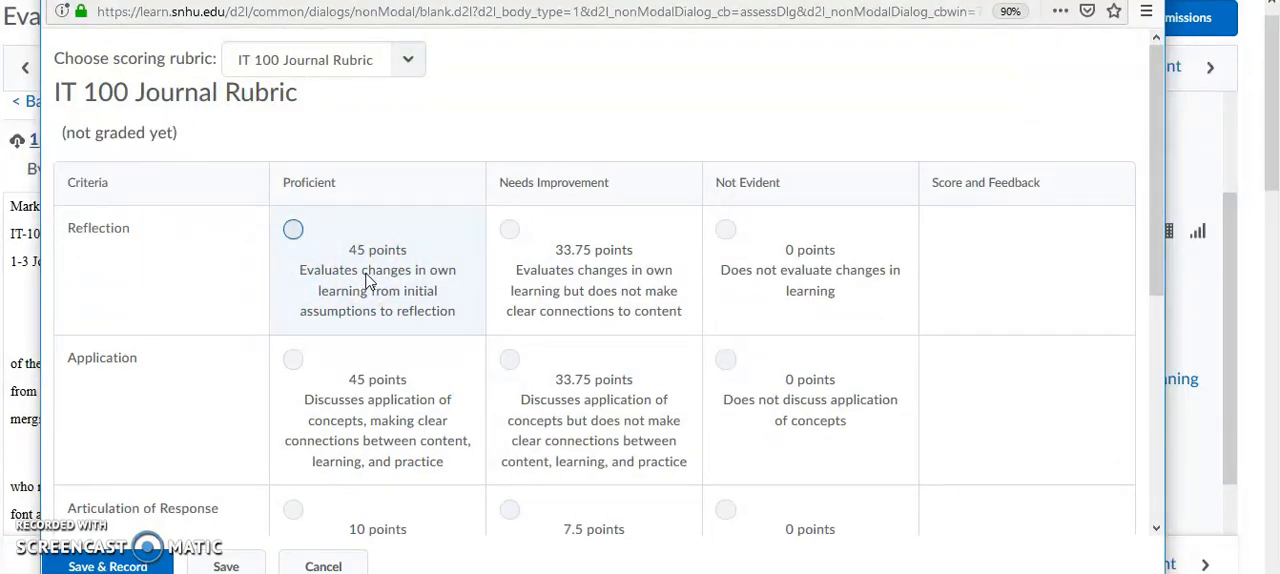
left_click(293, 229)
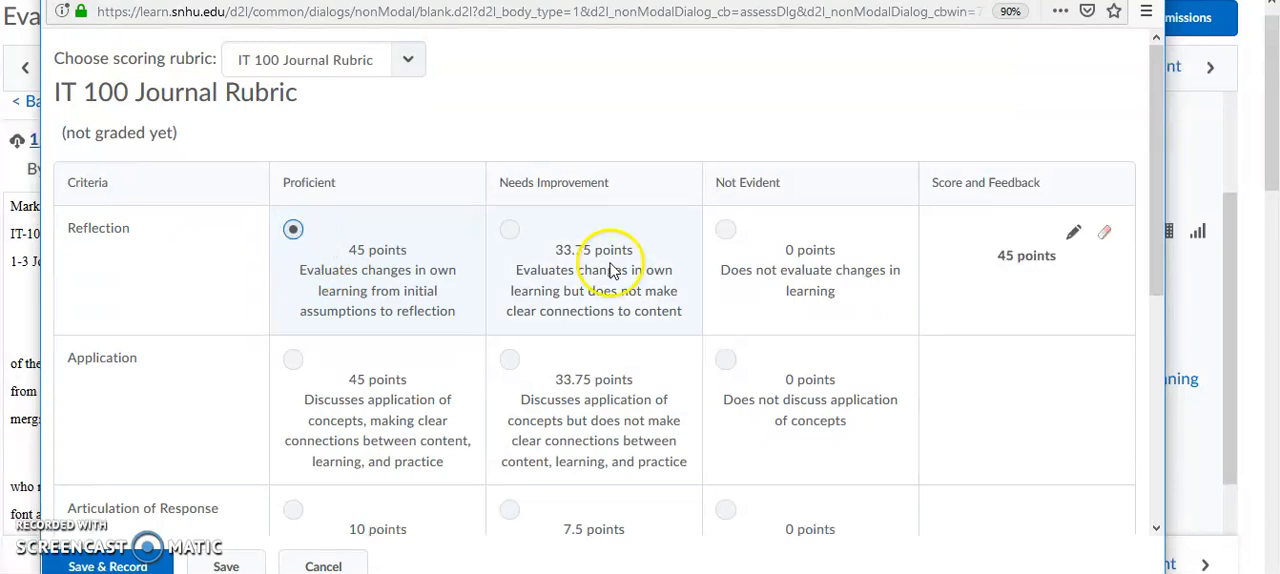
left_click(1072, 236)
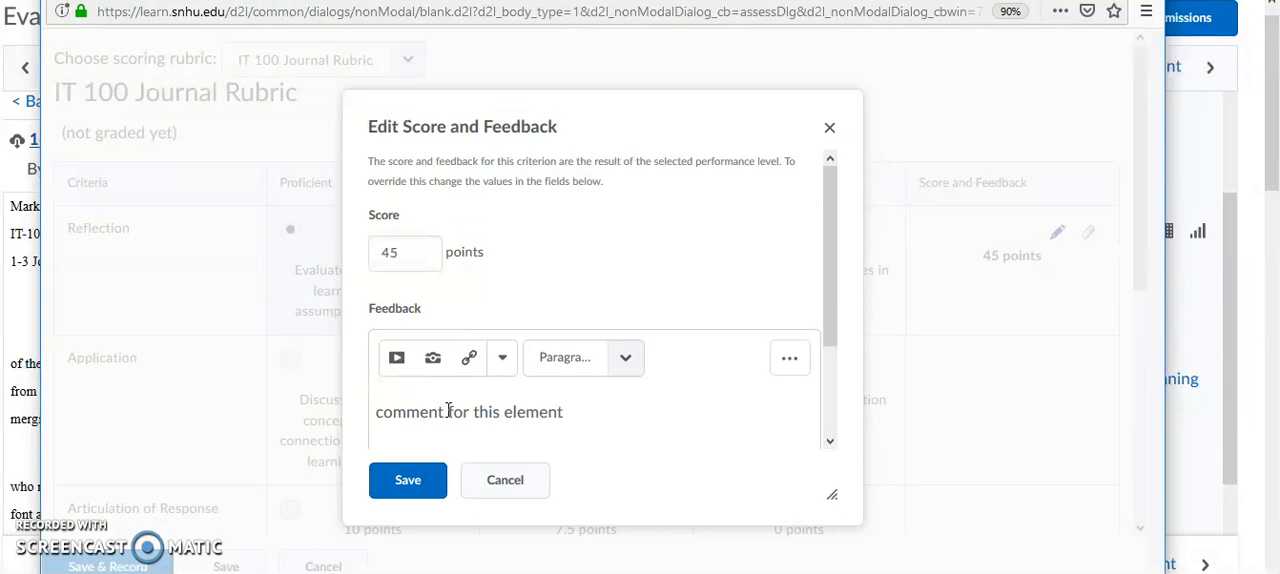
left_click(435, 485)
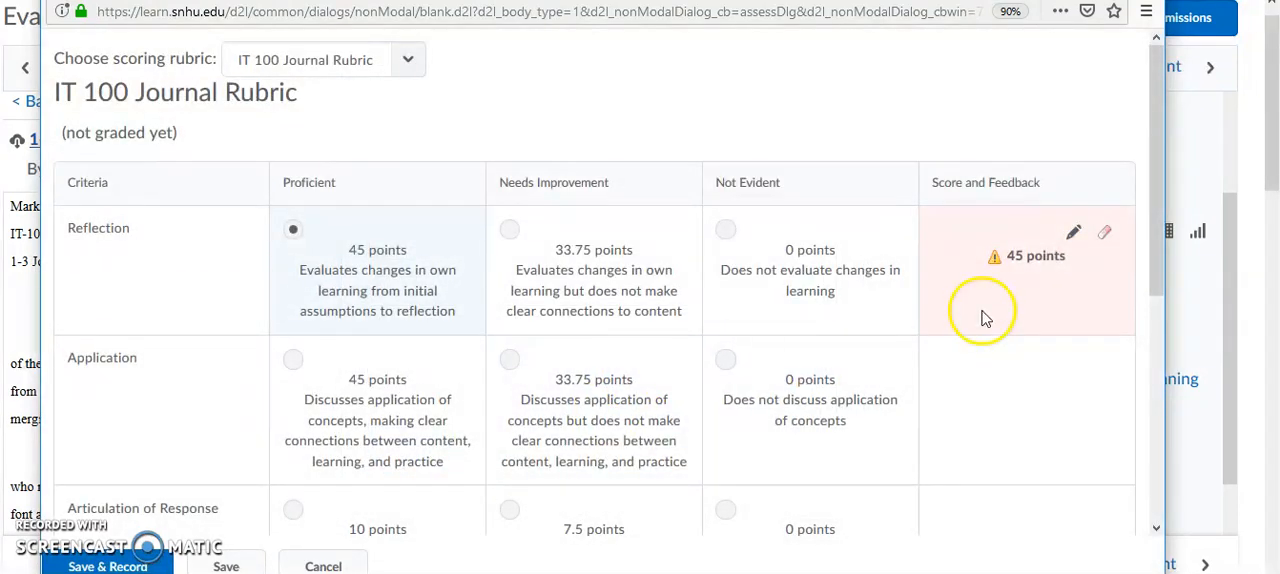
- Rate Application as Needs Improvement at 33.75 points and save the criterion feedback "test"
left_click_drag(1151, 210, 1158, 245)
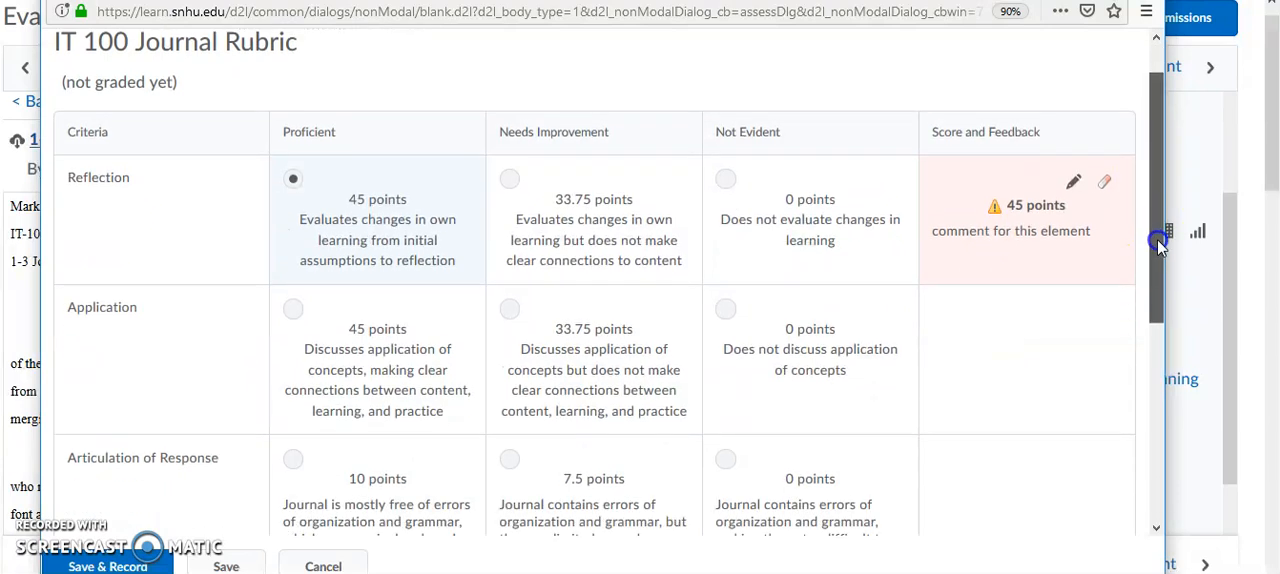
scroll(1158, 247, "down", 1)
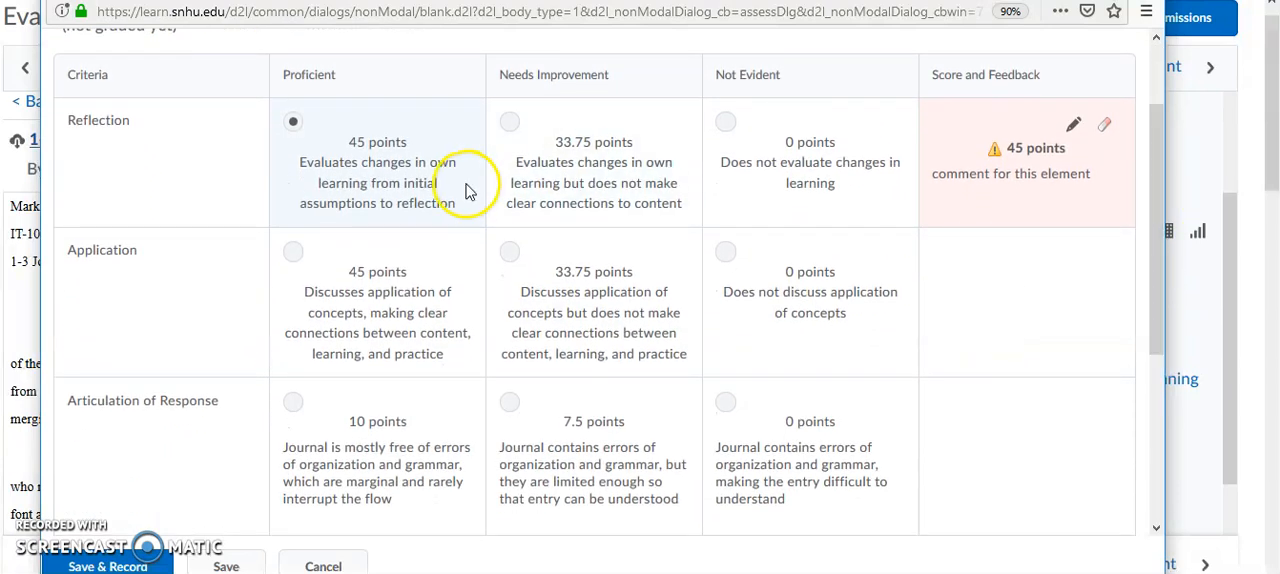
left_click(509, 251)
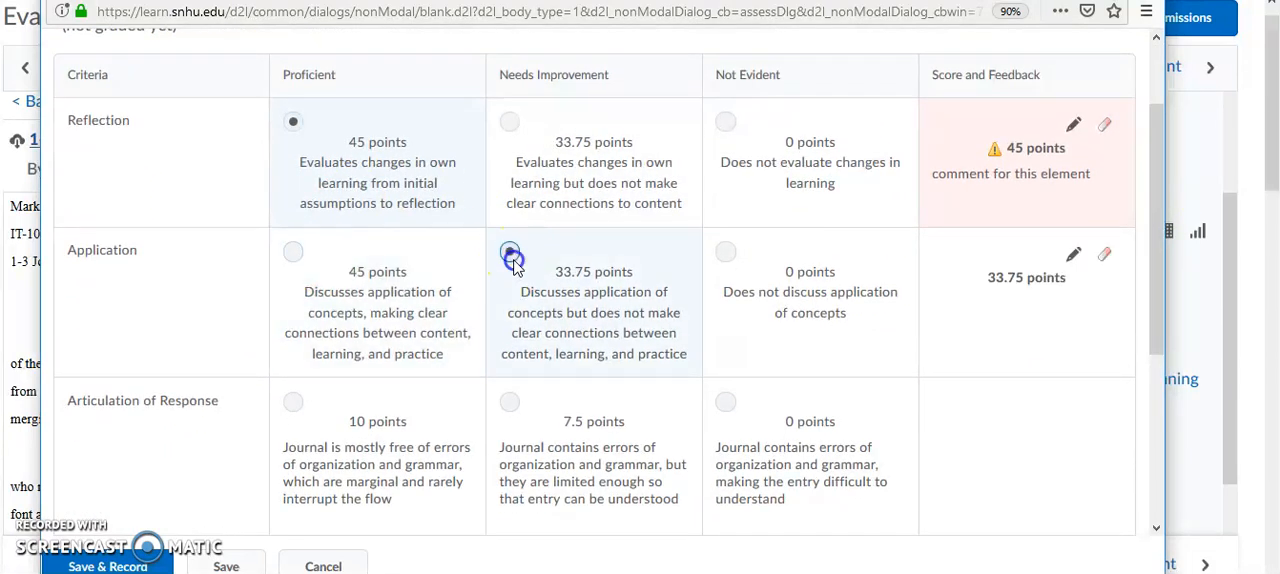
left_click(1076, 256)
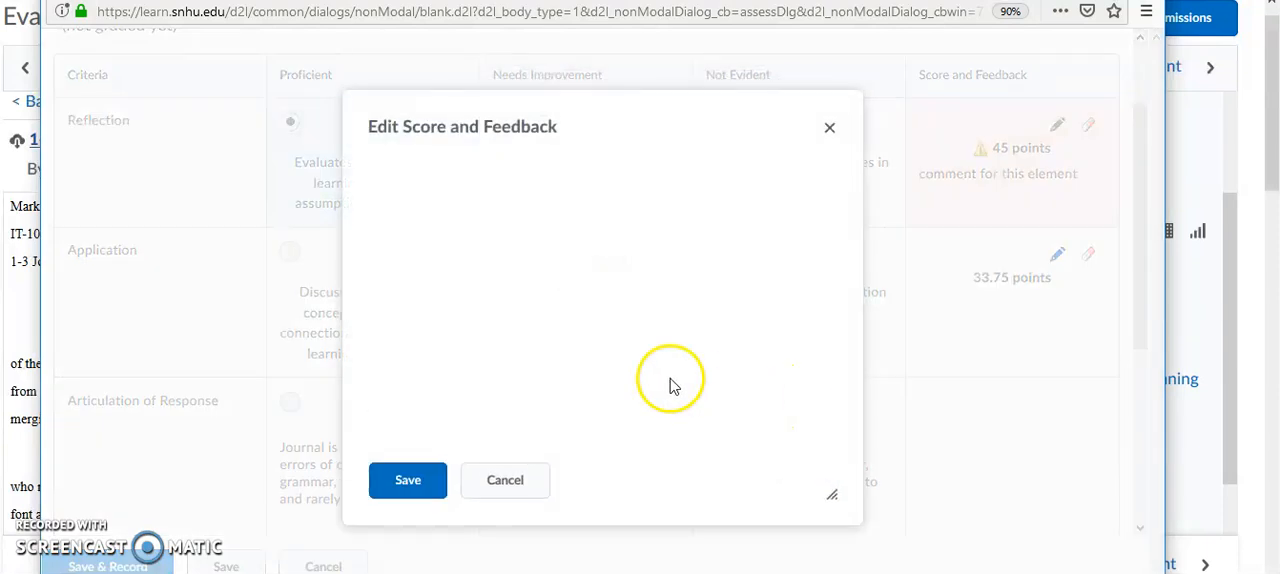
left_click(480, 406)
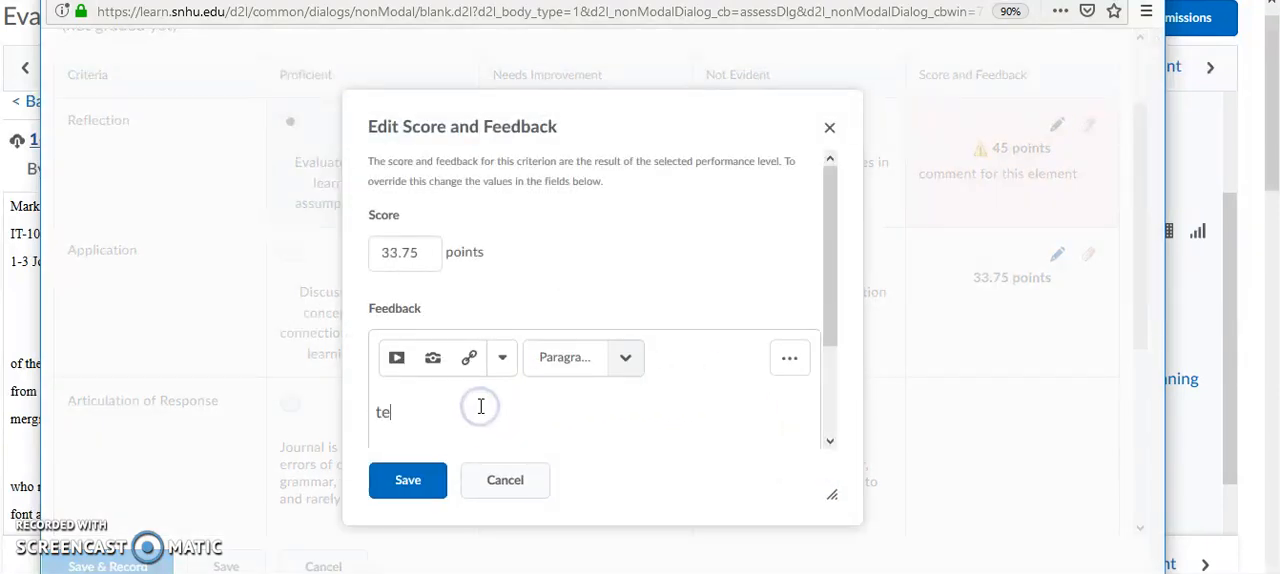
left_click(408, 480)
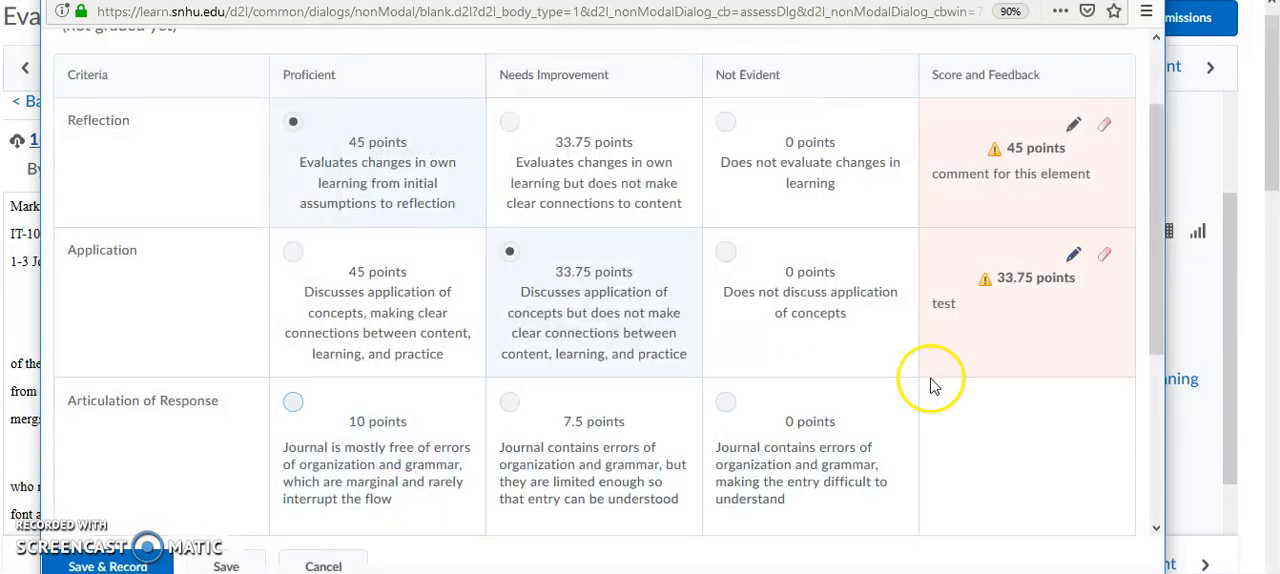
- Rate Articulation of Response as Needs Improvement at 7.5 points with the feedback "test", and record the rubric with its feedback transferred to the general feedback
scroll(1157, 297, "down", 1)
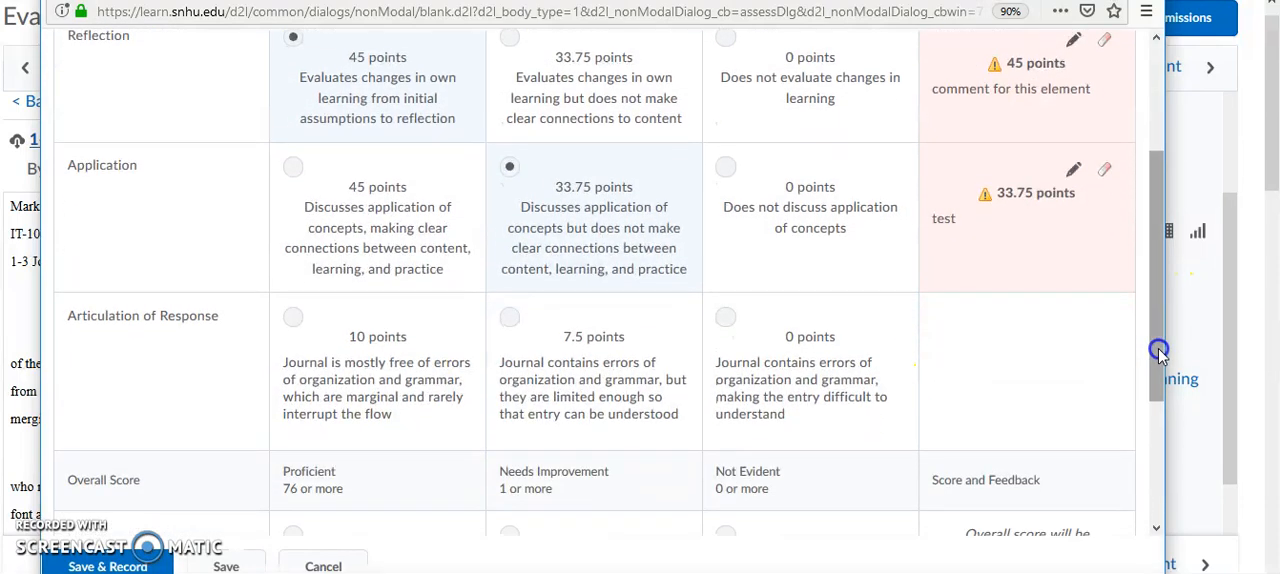
left_click(506, 335)
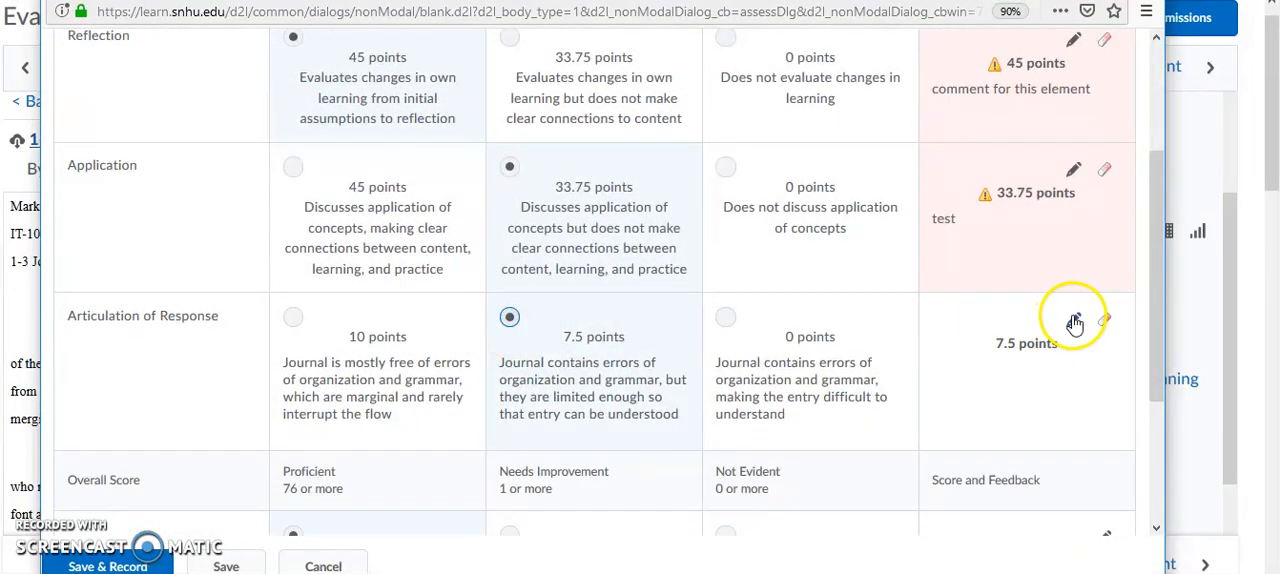
left_click(1073, 319)
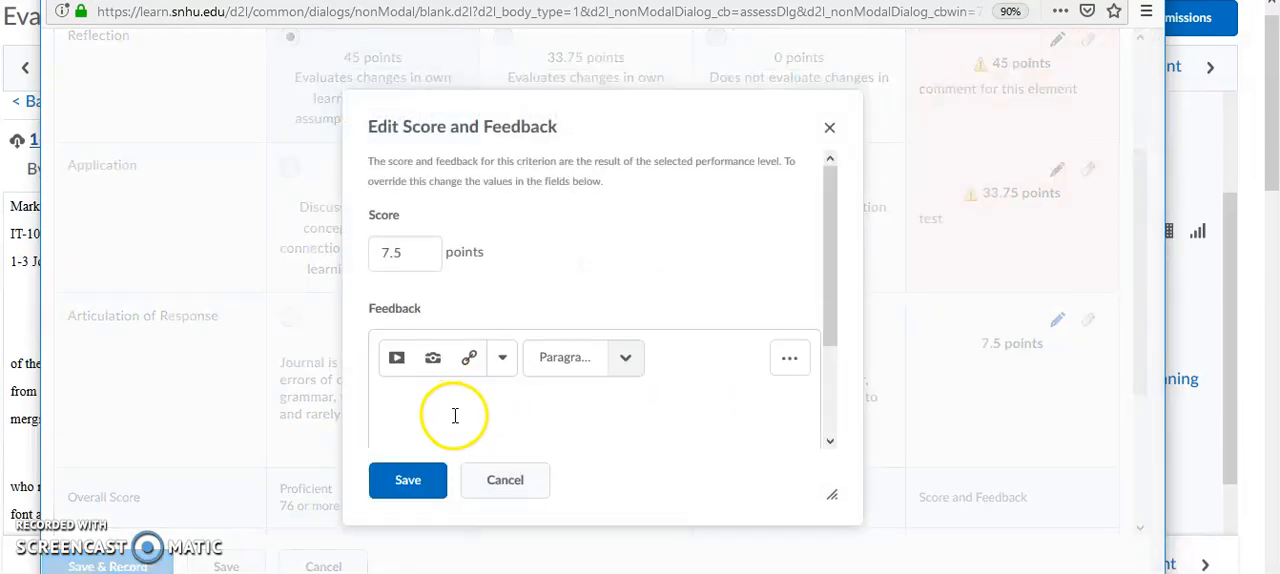
type("test")
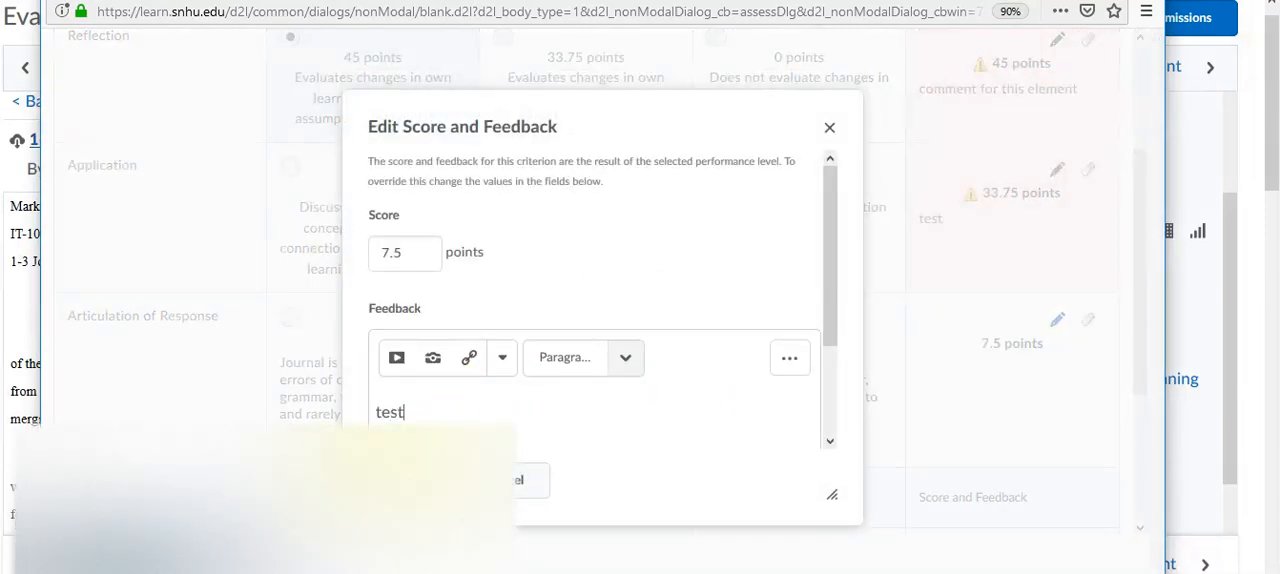
left_click(408, 480)
left_click_drag(1155, 290, 1175, 467)
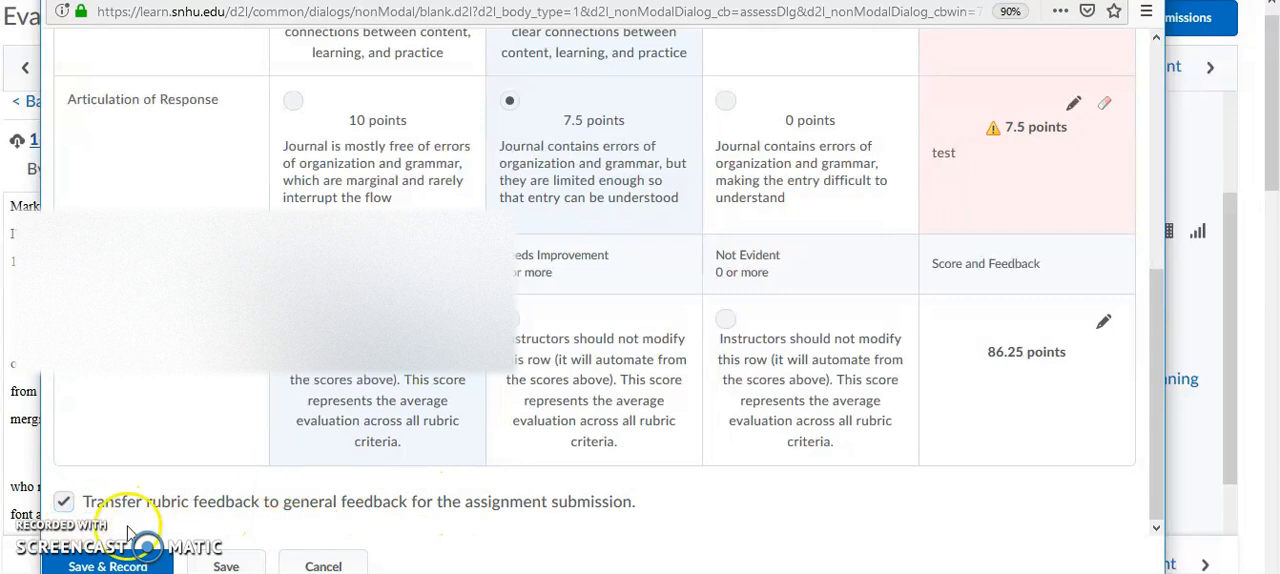
left_click(110, 566)
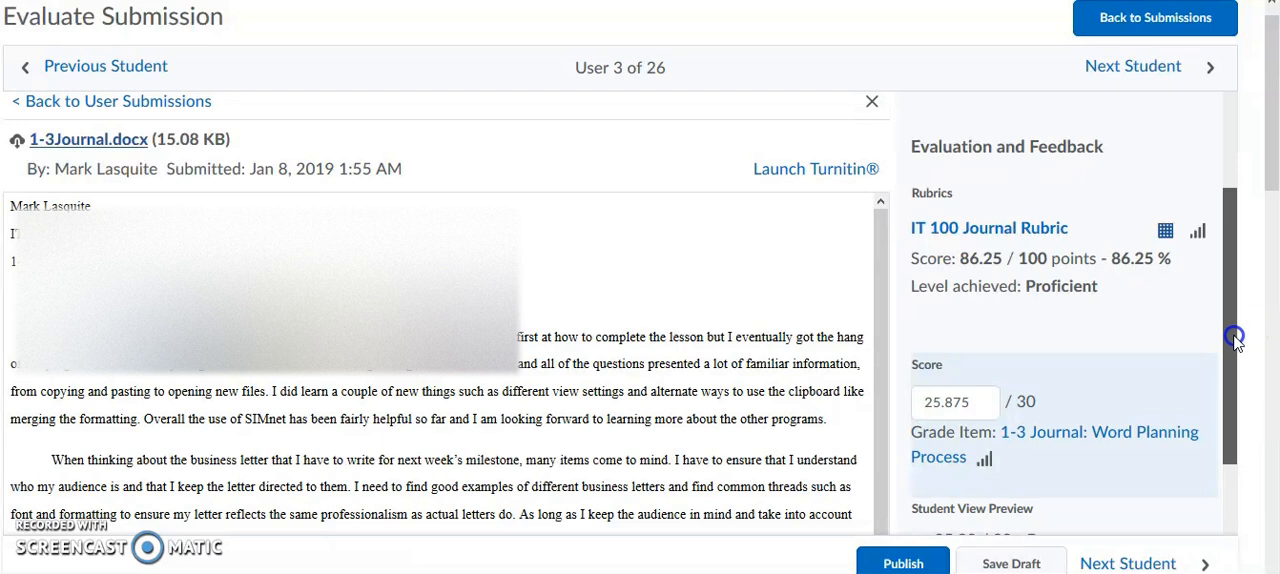
- Review the score out of 30, the student view preview and the rubric comments transferred into the general feedback of the journal evaluation
left_click_drag(1234, 337, 1234, 403)
left_click(926, 250)
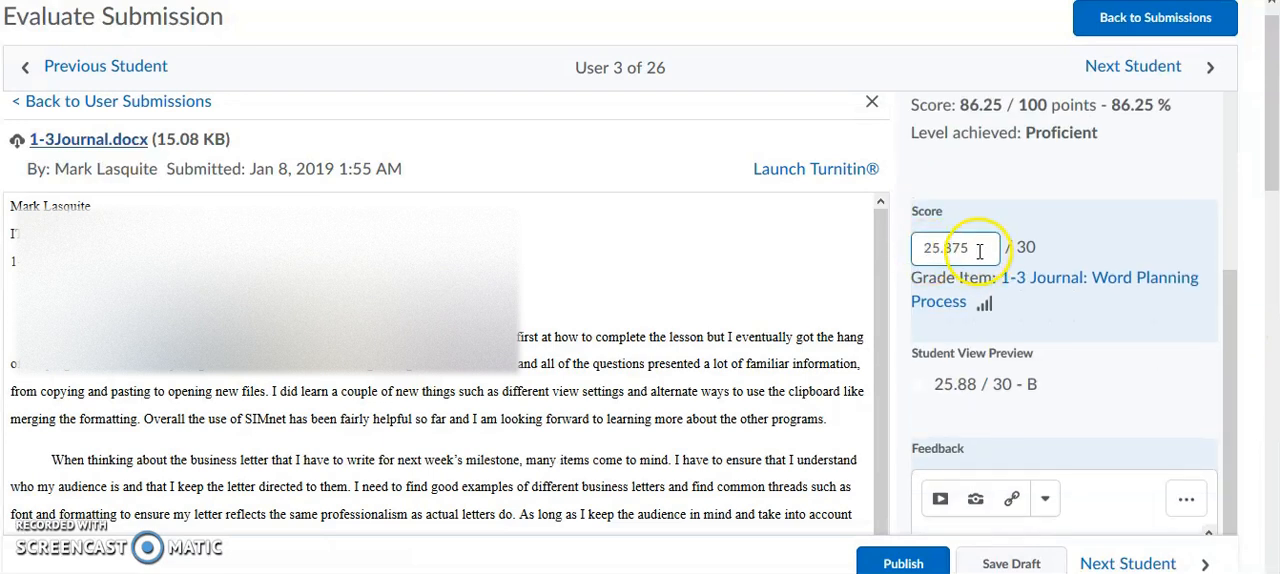
left_click_drag(1270, 177, 1238, 245)
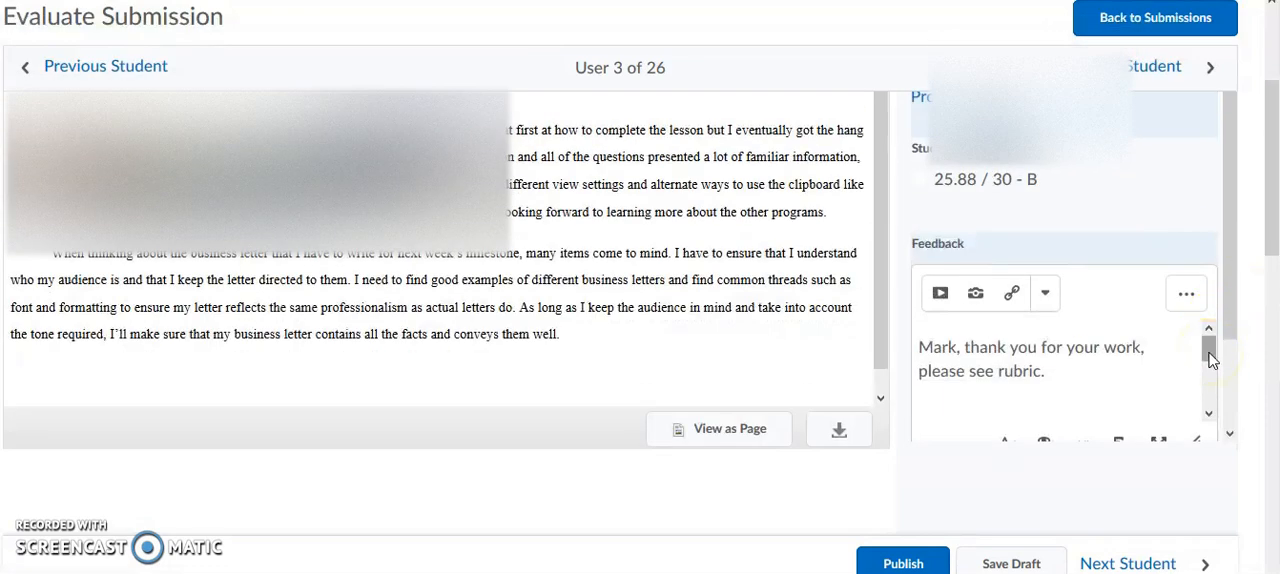
left_click_drag(1209, 355, 1209, 378)
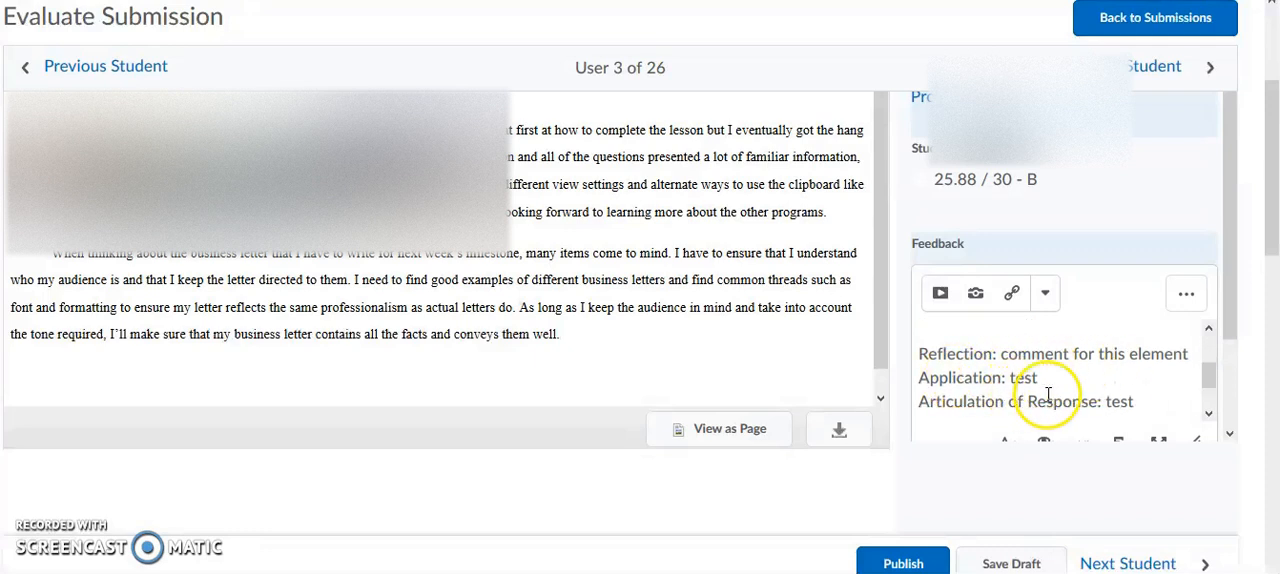
left_click(1208, 399)
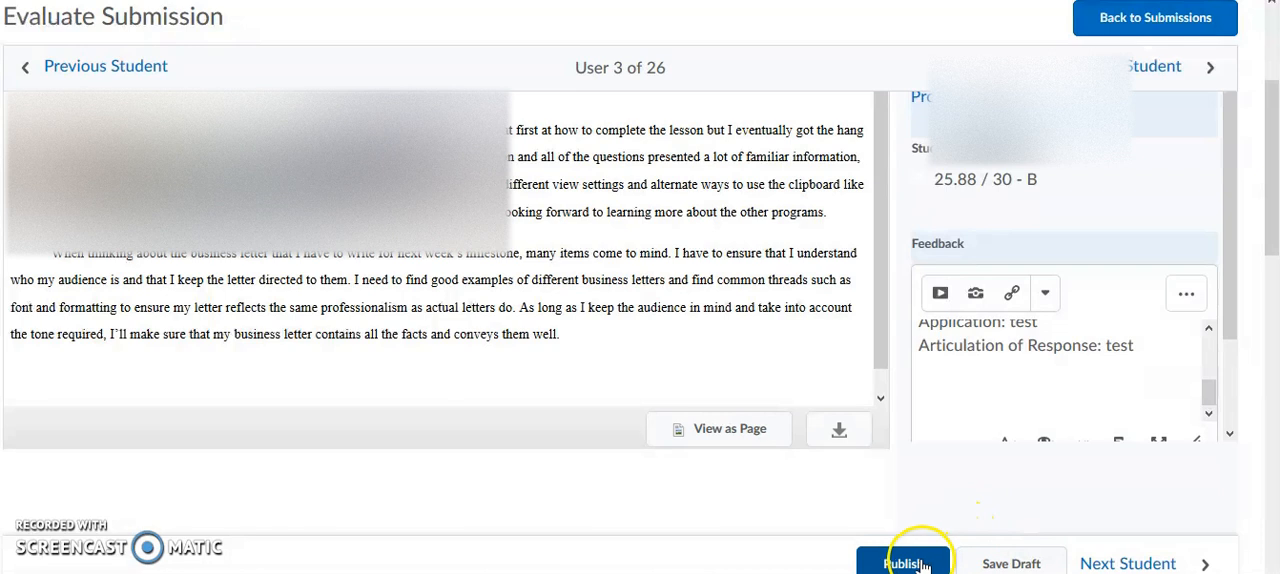
left_click(1272, 196)
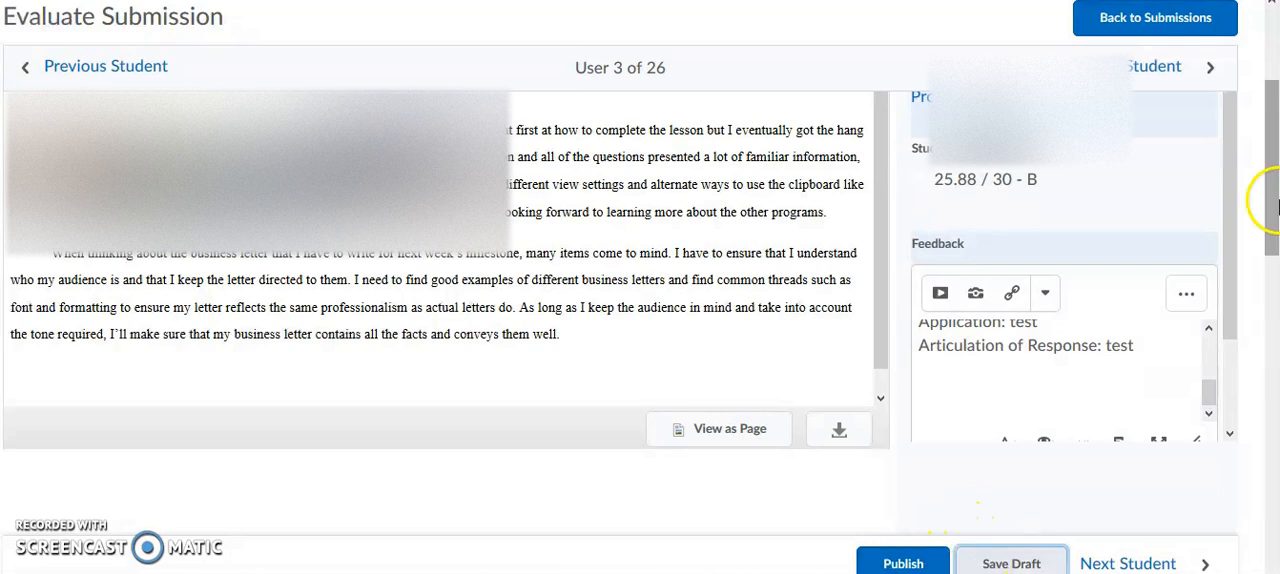